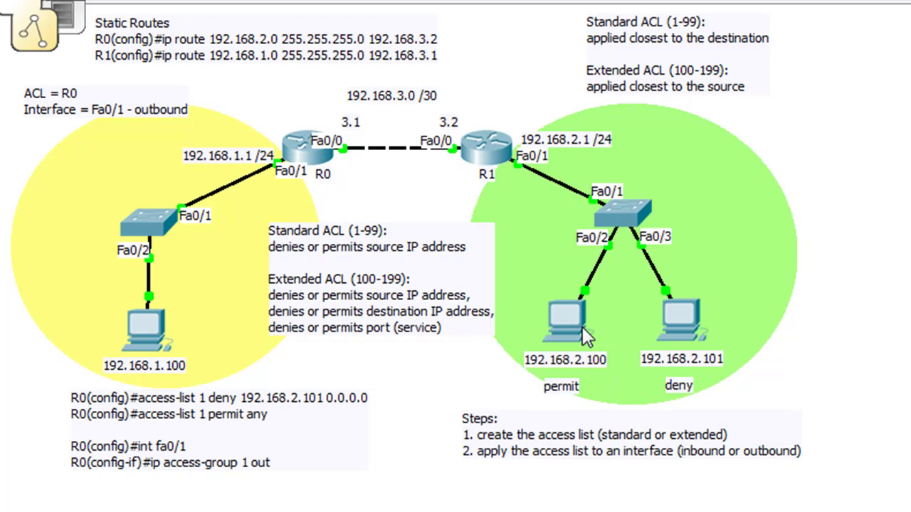
Open router R0's CLI and enter global configuration mode with en and conf t
click(300, 150)
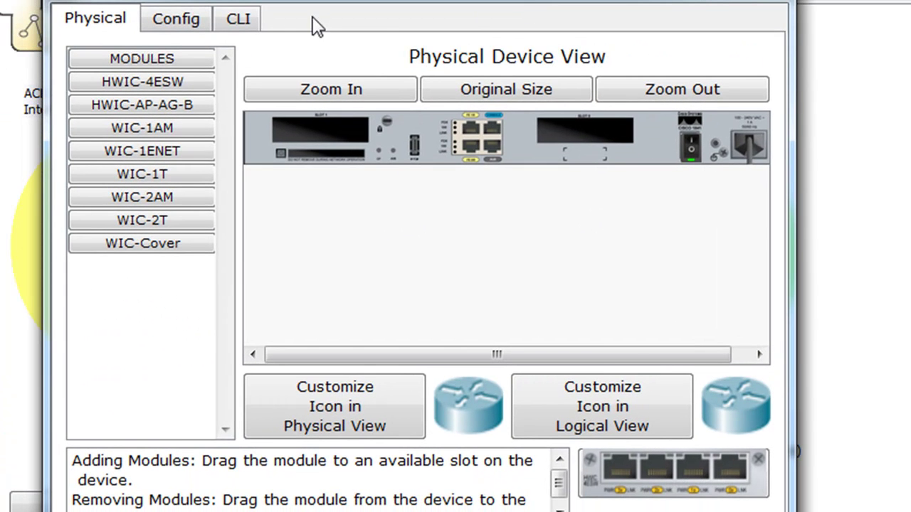
click(238, 21)
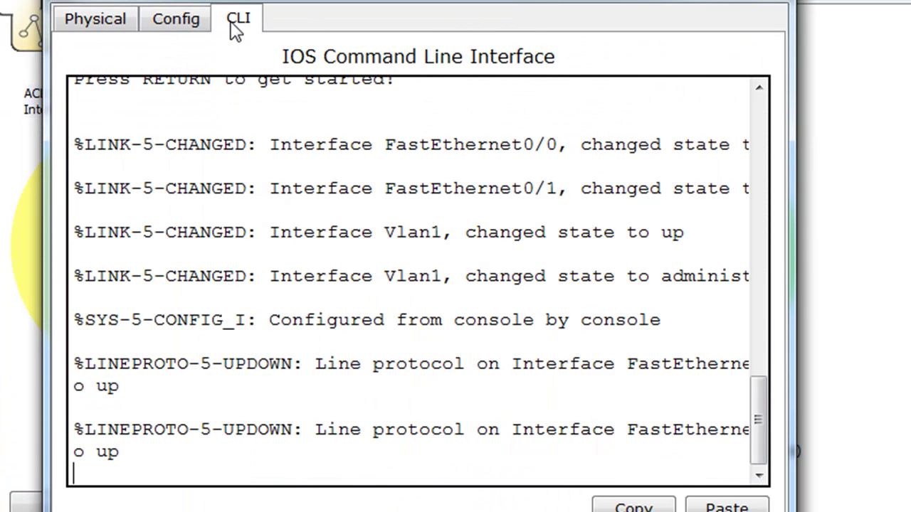
key(Return)
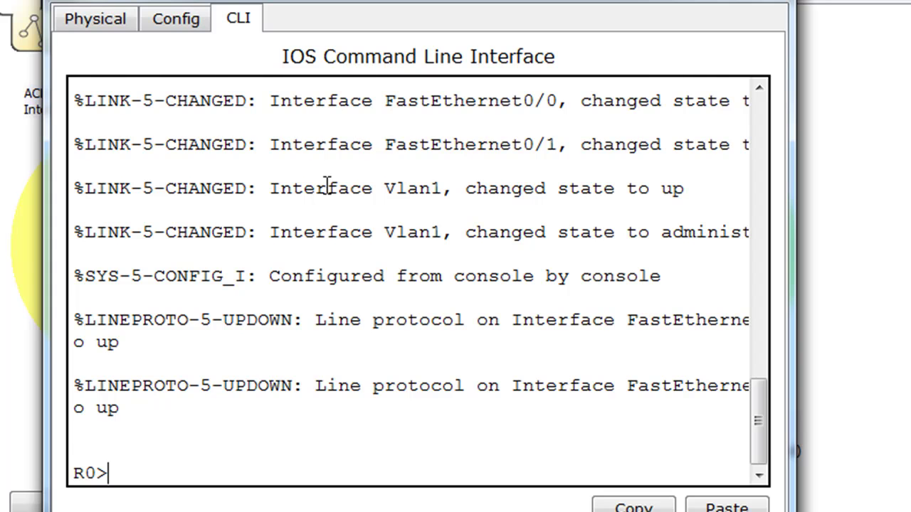
text(en)
key(Return)
text(conf t)
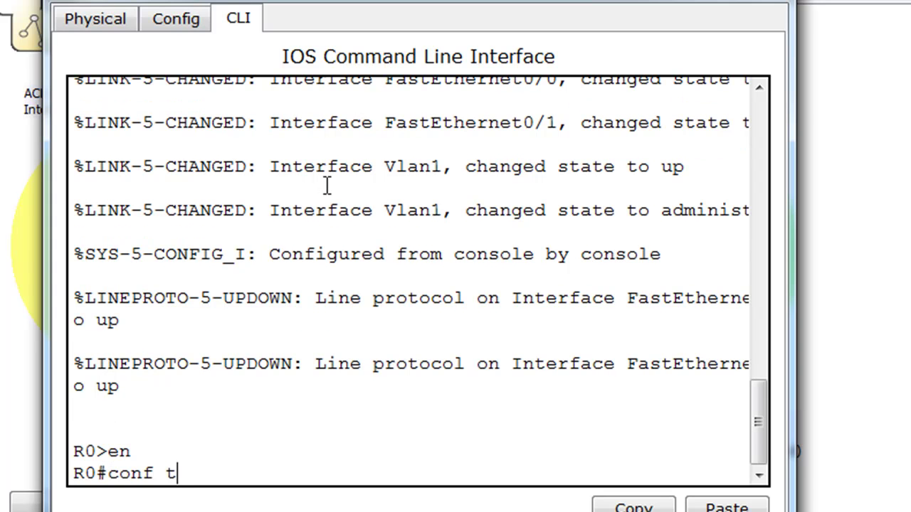
key(Return)
Add the rule 'access-list 1 deny host 192.168.2.100' on R0
text(a)
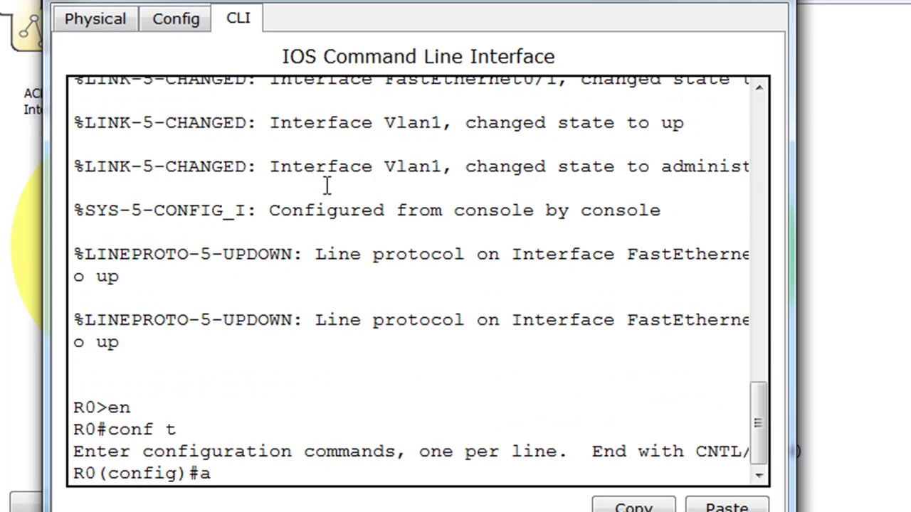
text(ccess-l)
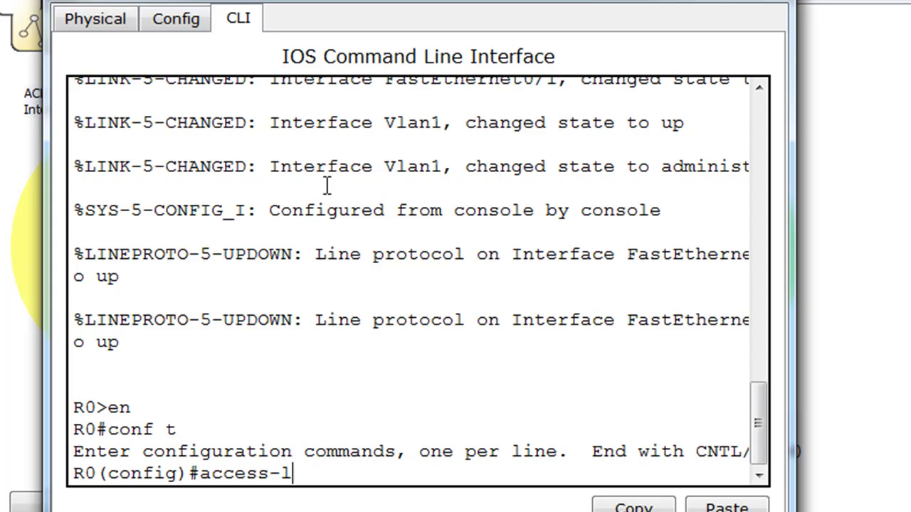
text(ist 1 deny)
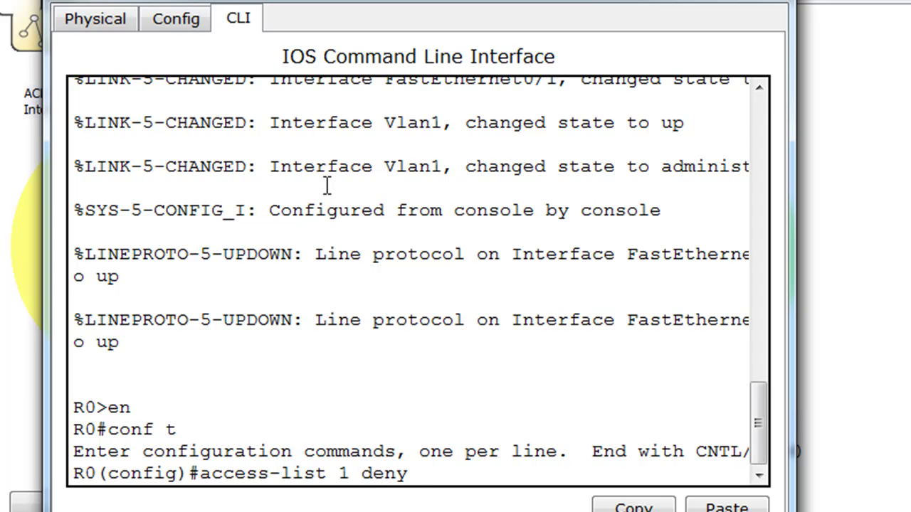
text( 192.168.2.100)
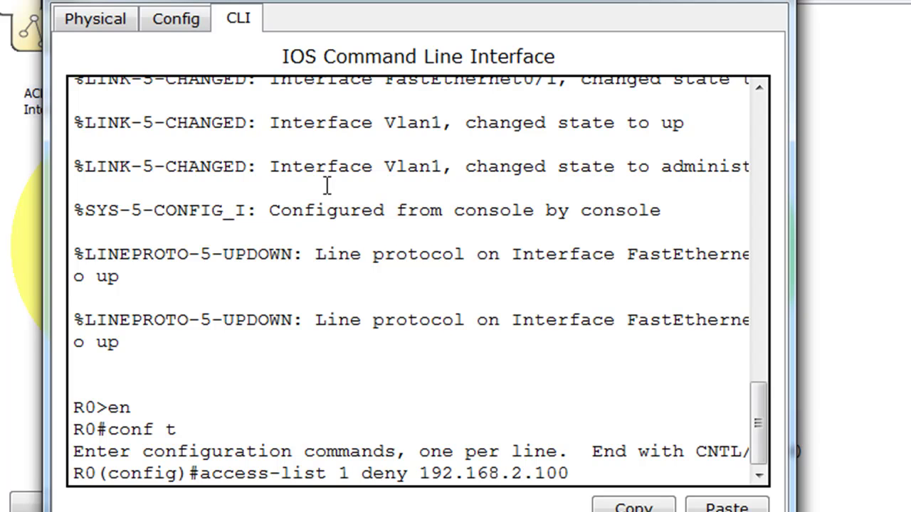
text( 0.0.0.0)
drag(789, 296, 910, 297)
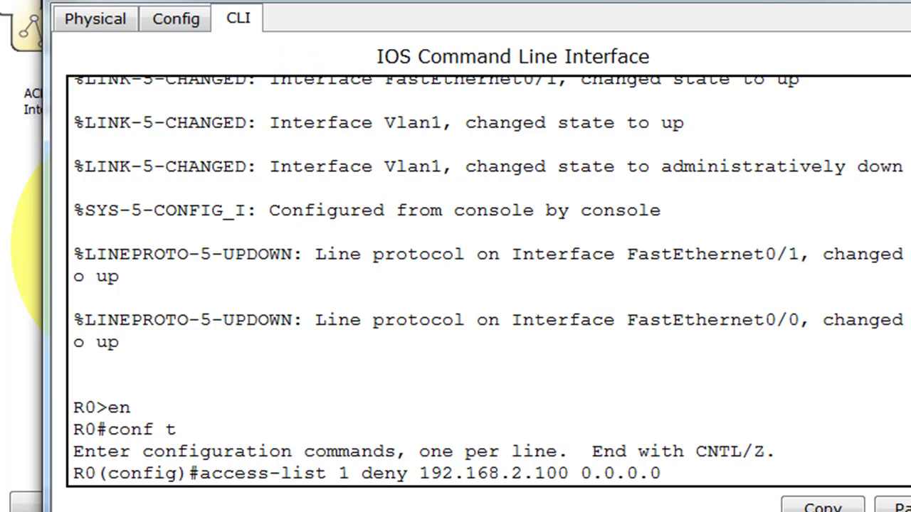
key(BackSpace)
key(BackSpace)
key(BackSpace)
key(BackSpace)
key(BackSpace)
key(BackSpace)
key(BackSpace)
key(BackSpace)
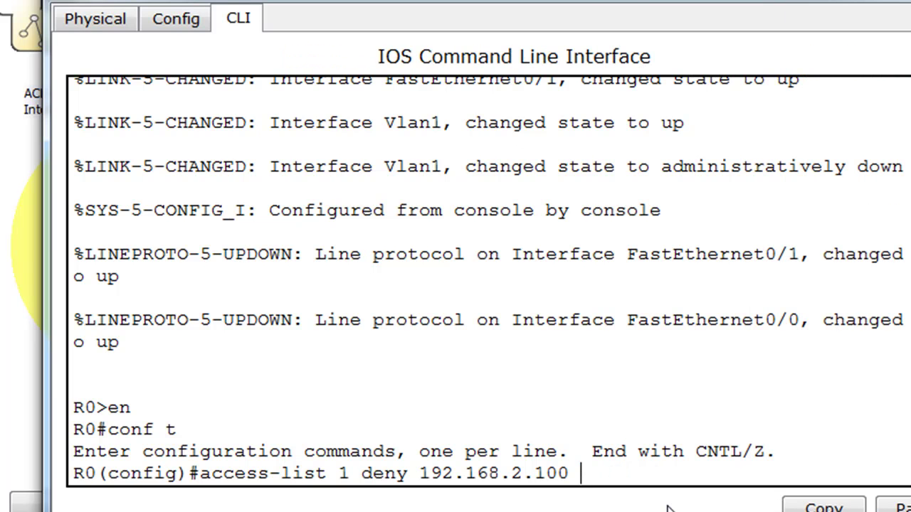
key(Left)
text(host)
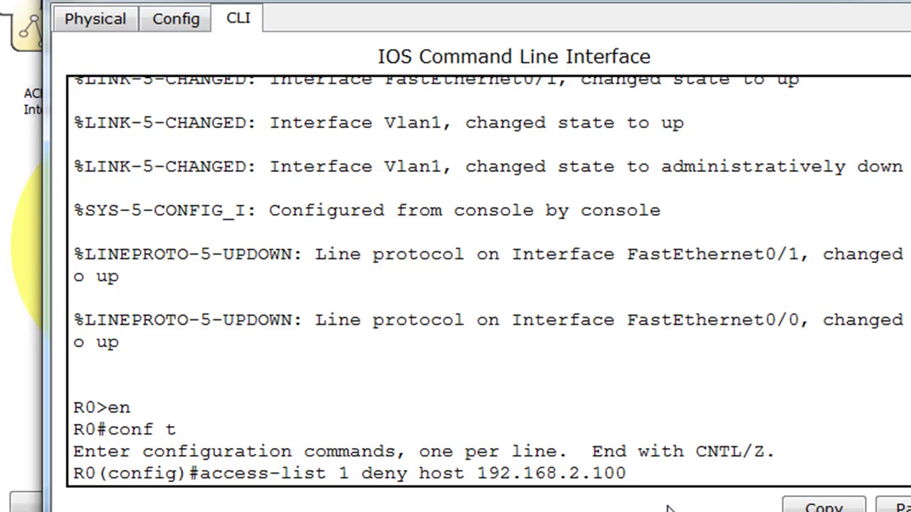
click(641, 475)
key(Return)
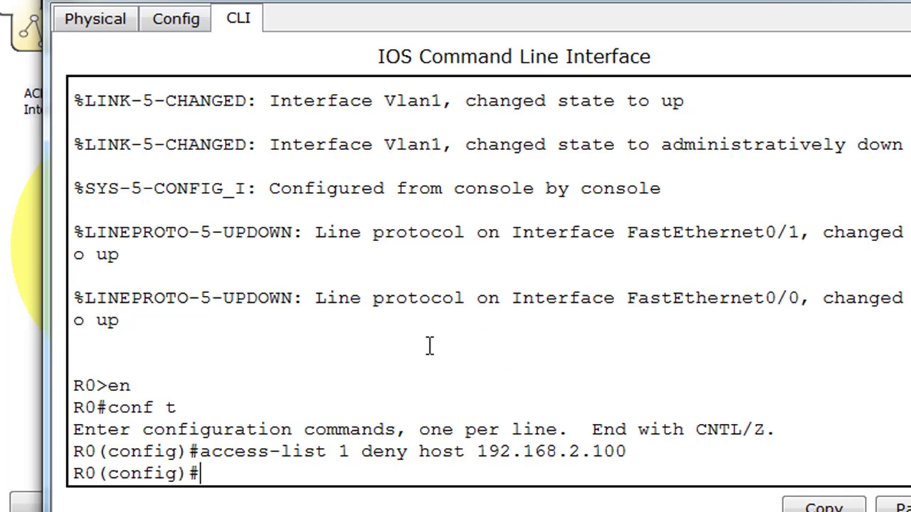
Exit to privileged mode and run show run, paging to the three access-list 1 entries
key(ctrl+z)
key(Return)
text(show run)
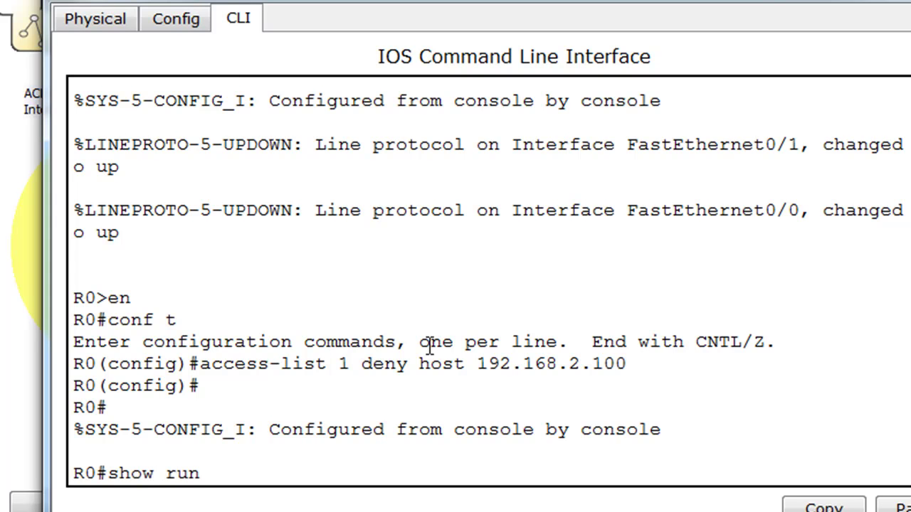
key(Return)
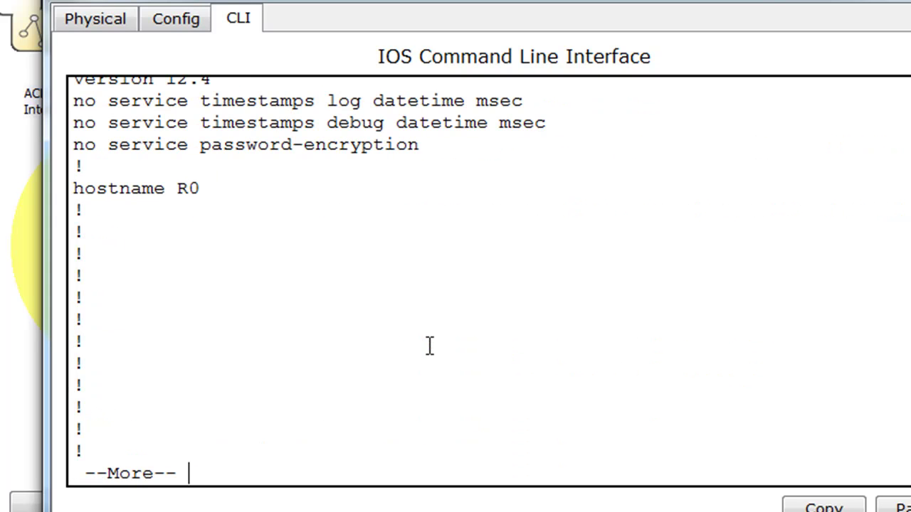
key(space)
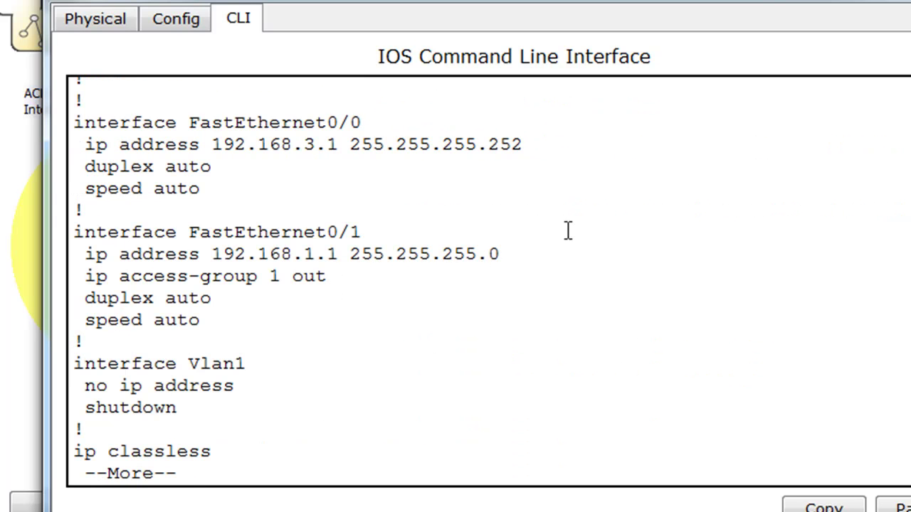
key(space)
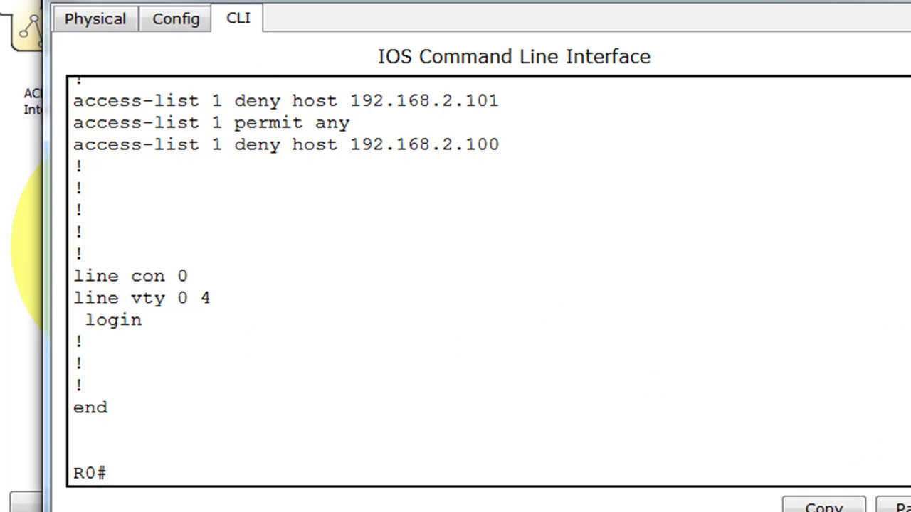
scroll(284, 278, up, 2)
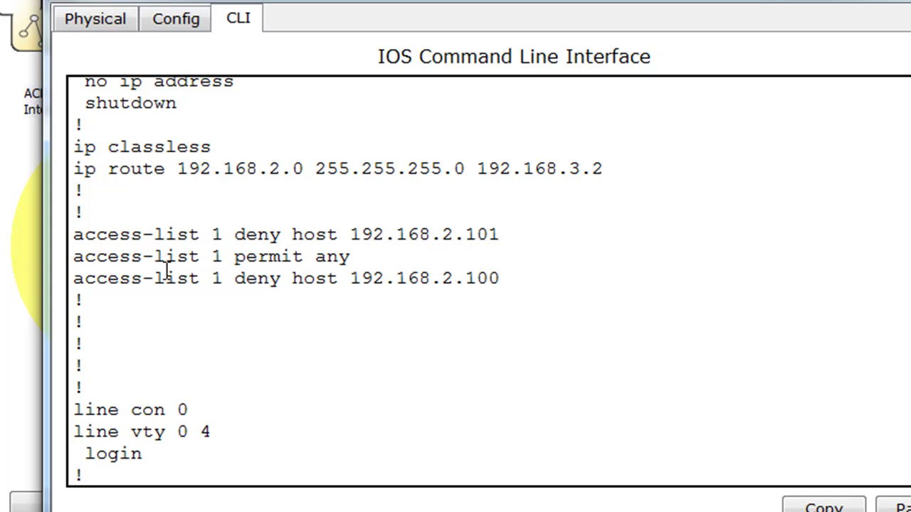
drag(351, 257, 304, 258)
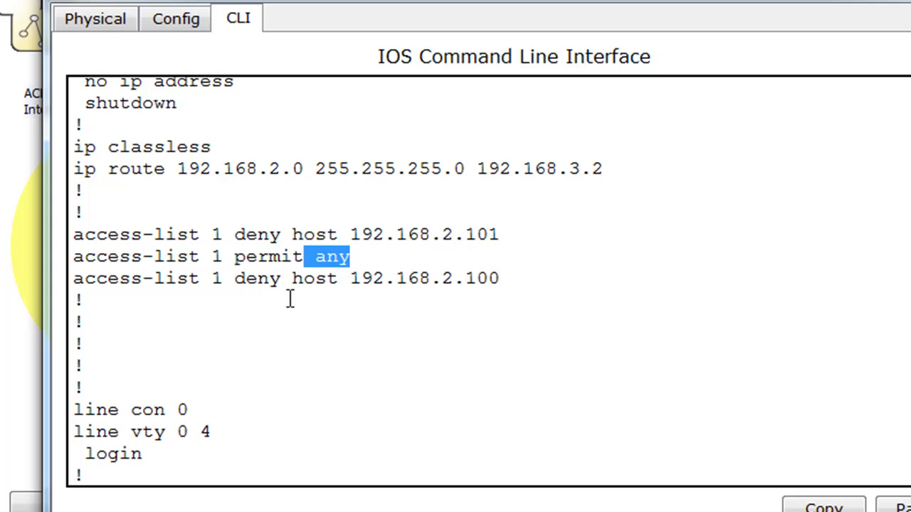
click(351, 307)
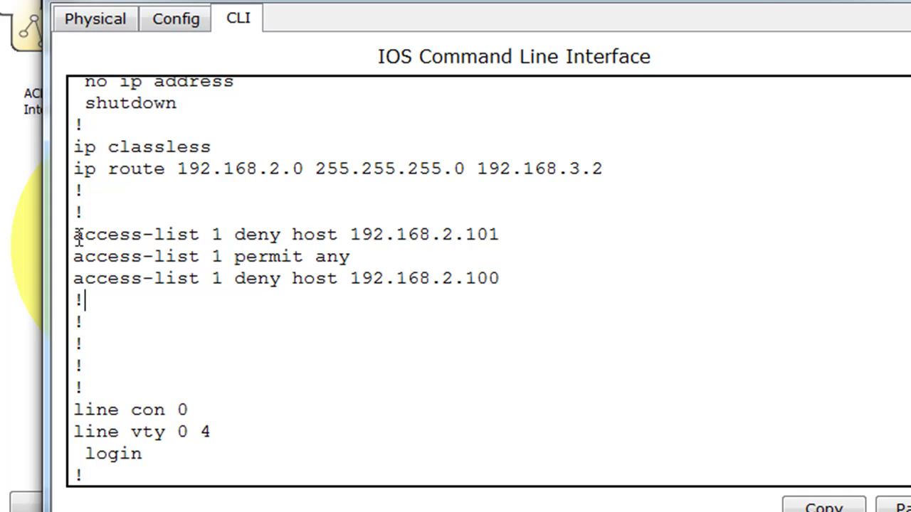
drag(74, 237, 506, 316)
drag(73, 236, 540, 235)
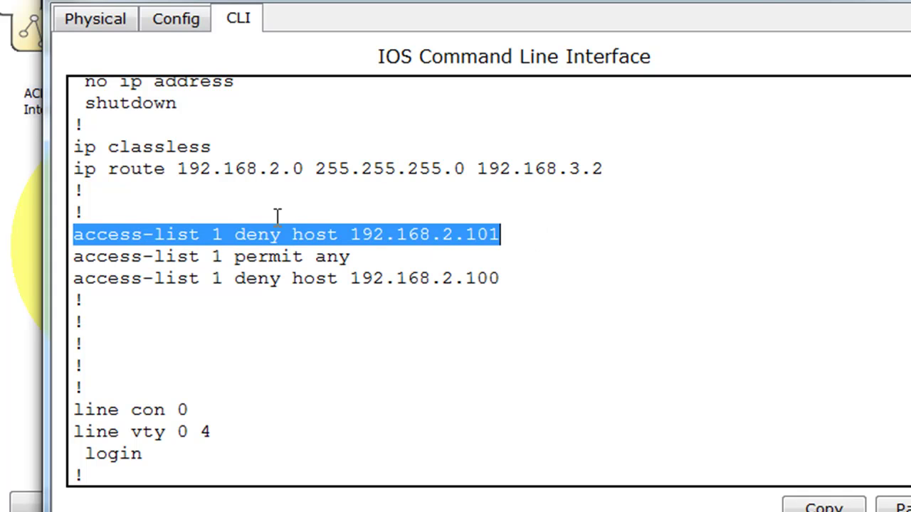
click(518, 234)
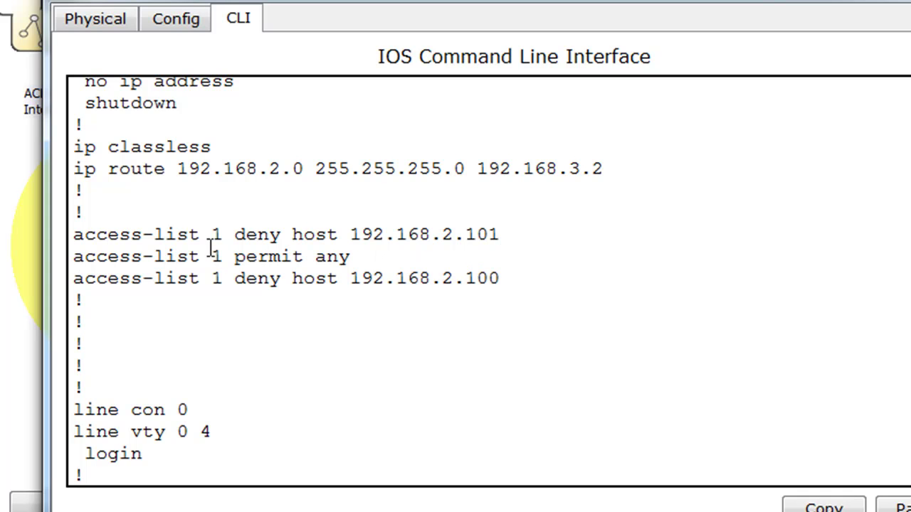
drag(236, 257, 306, 256)
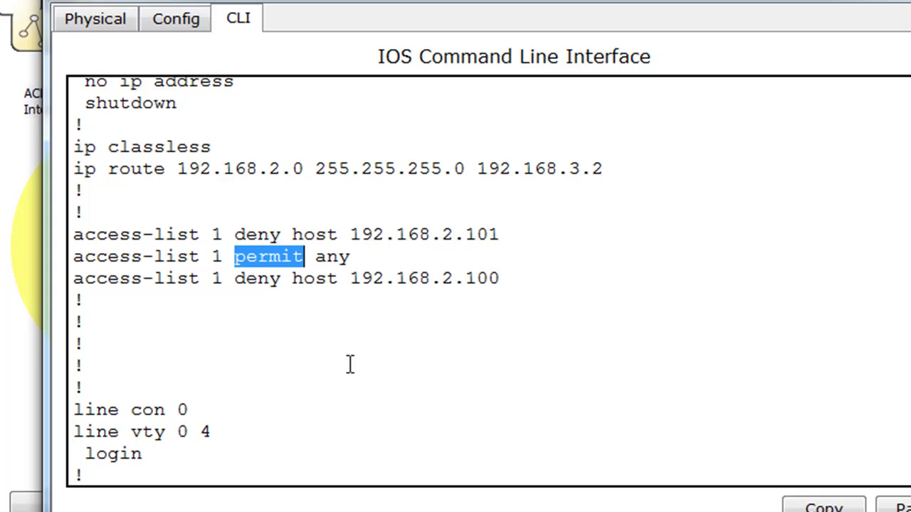
drag(73, 278, 451, 335)
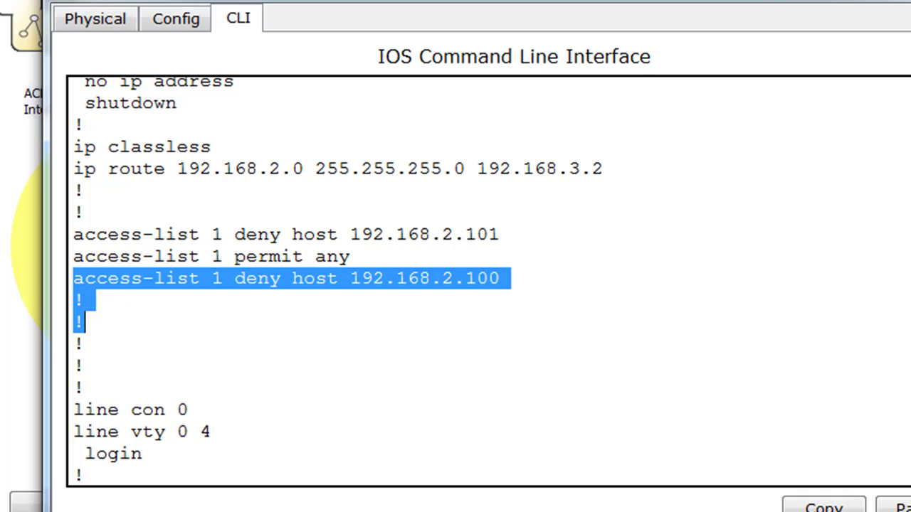
In Notepad, add the top note 'Once there is a match the access list is exited'
key(alt+Tab)
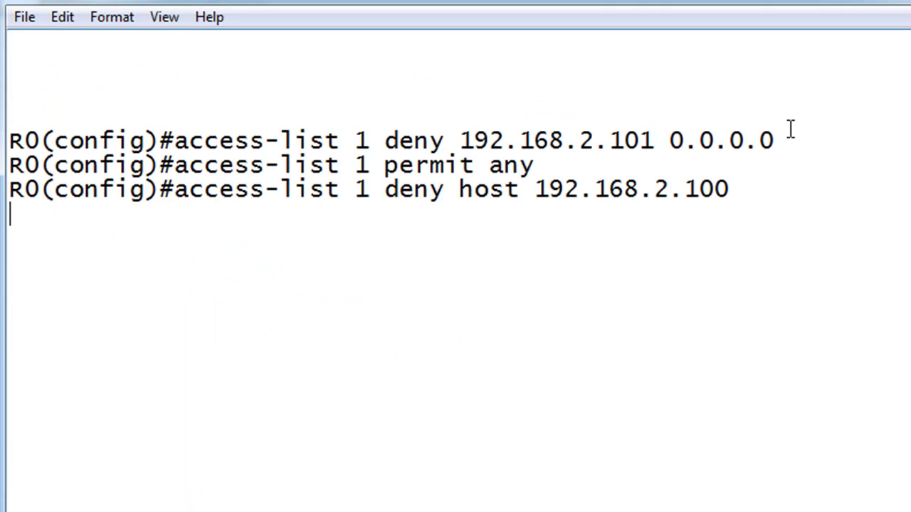
drag(773, 139, 9, 141)
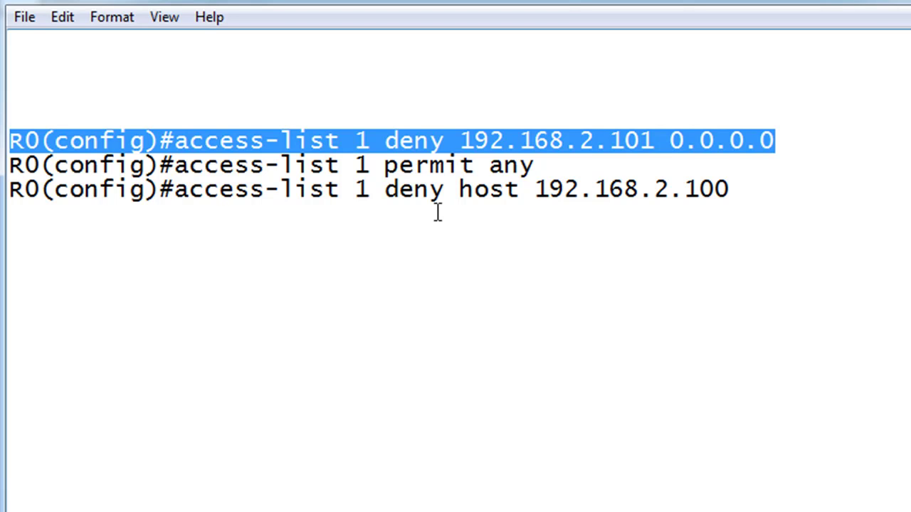
click(27, 64)
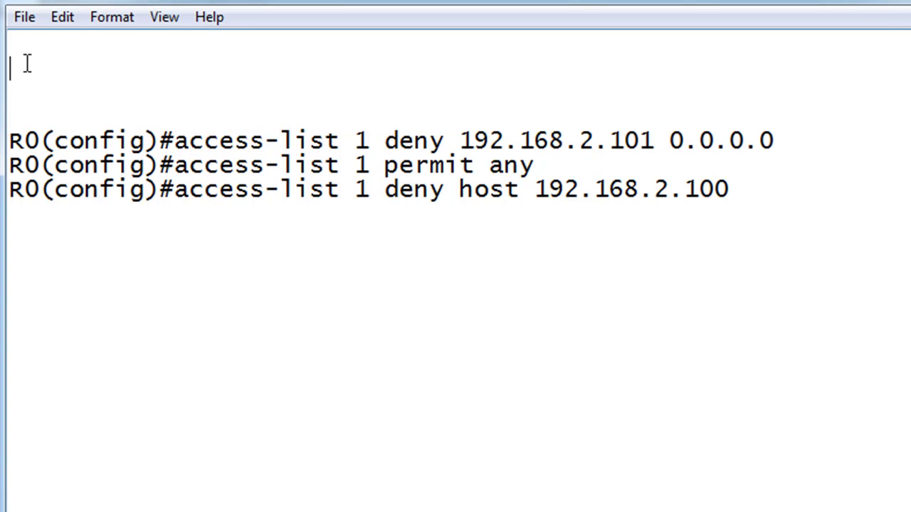
text(Once there)
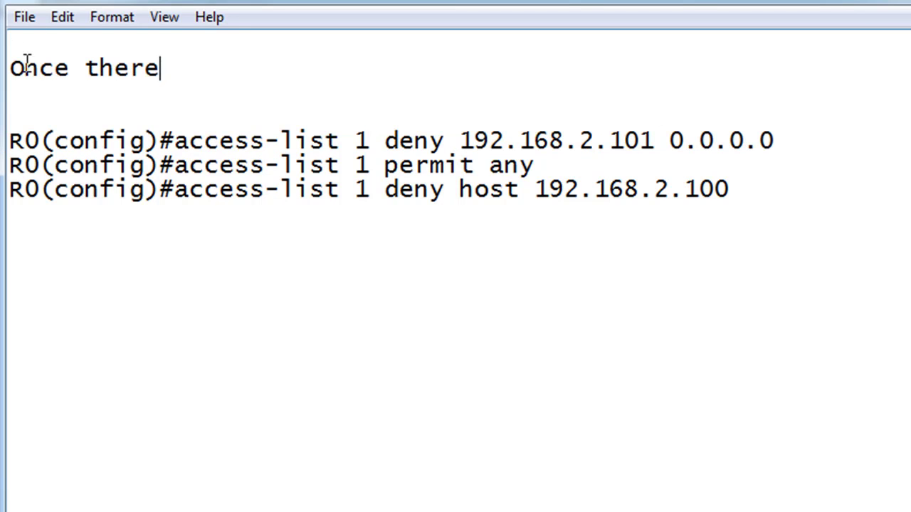
text( is a mat)
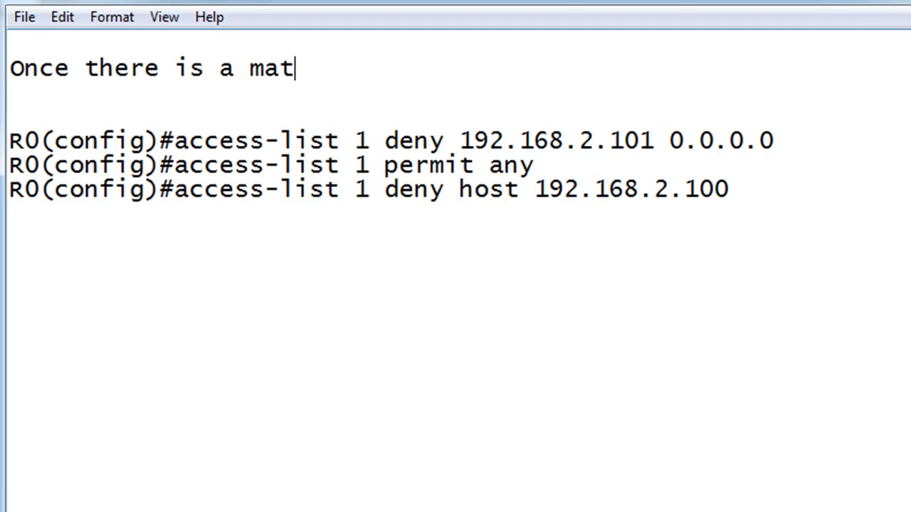
text(ch the)
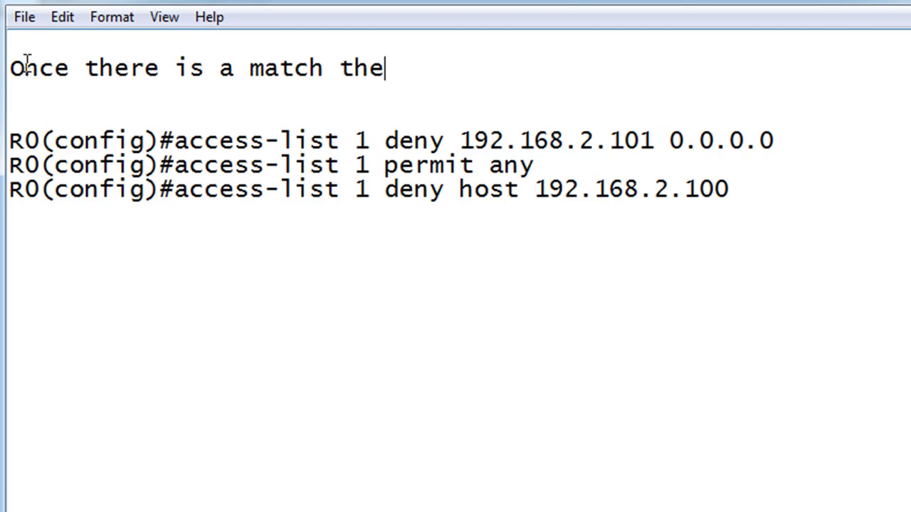
text( access )
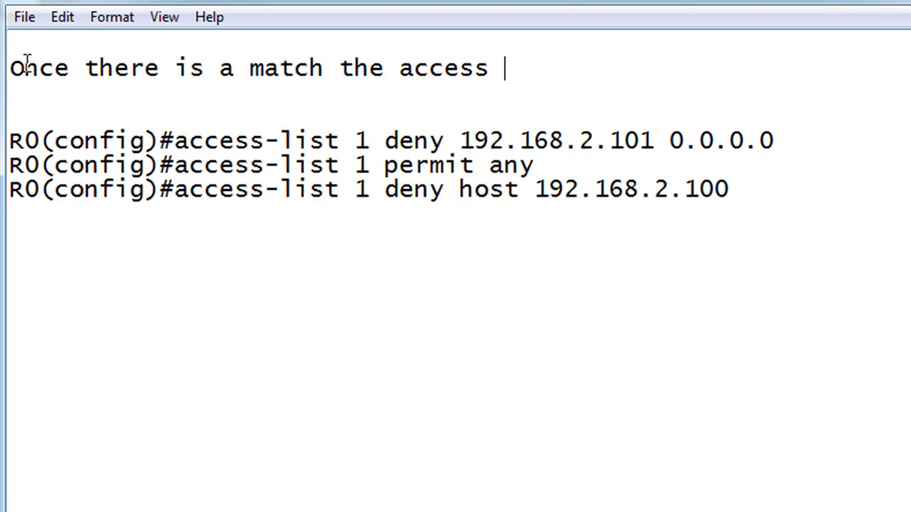
text(list is )
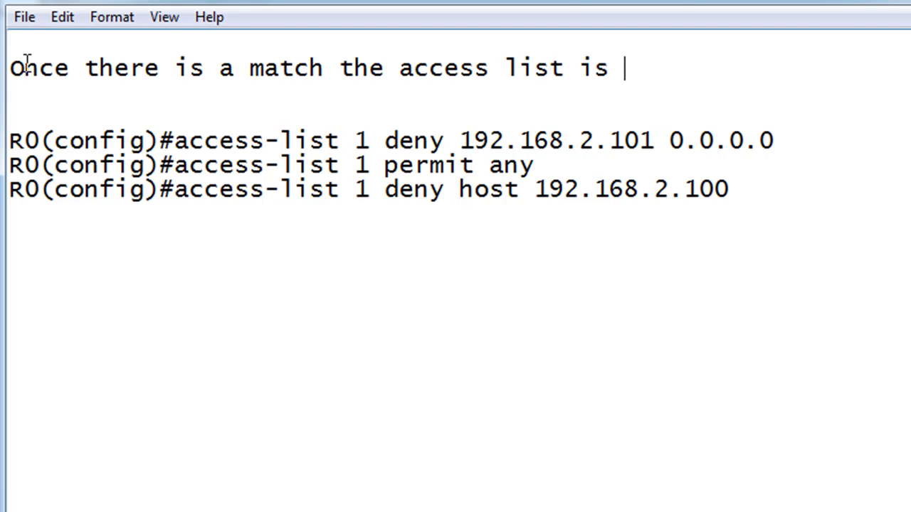
text(exited)
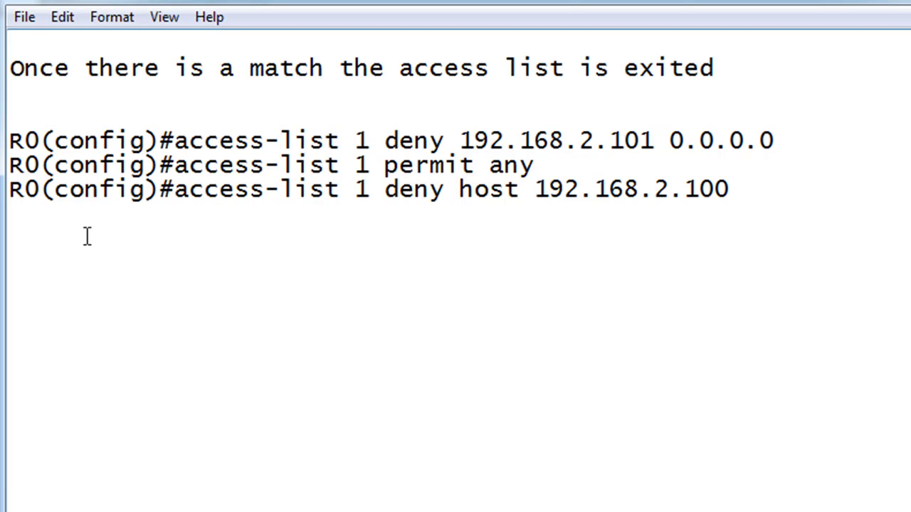
Highlight the address, permit any and deny host parts of the three access-list rules
click(218, 346)
drag(793, 140, 456, 141)
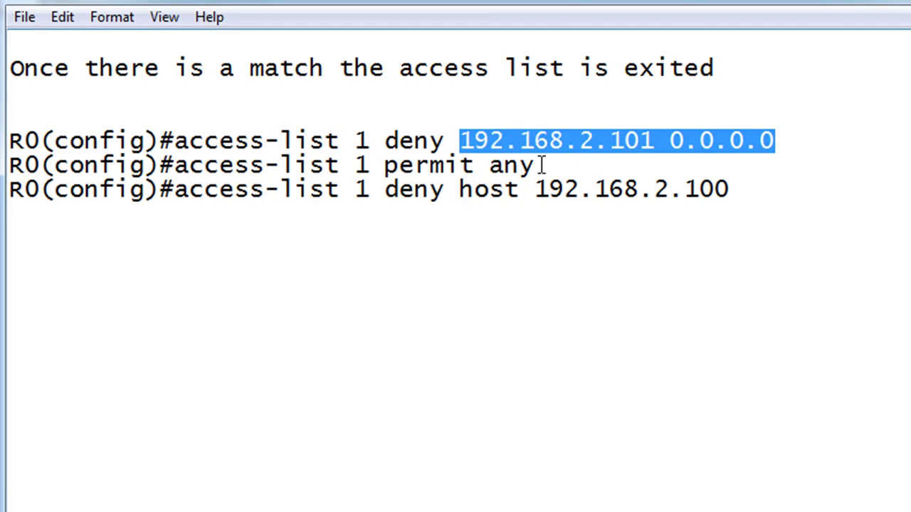
drag(539, 165, 388, 165)
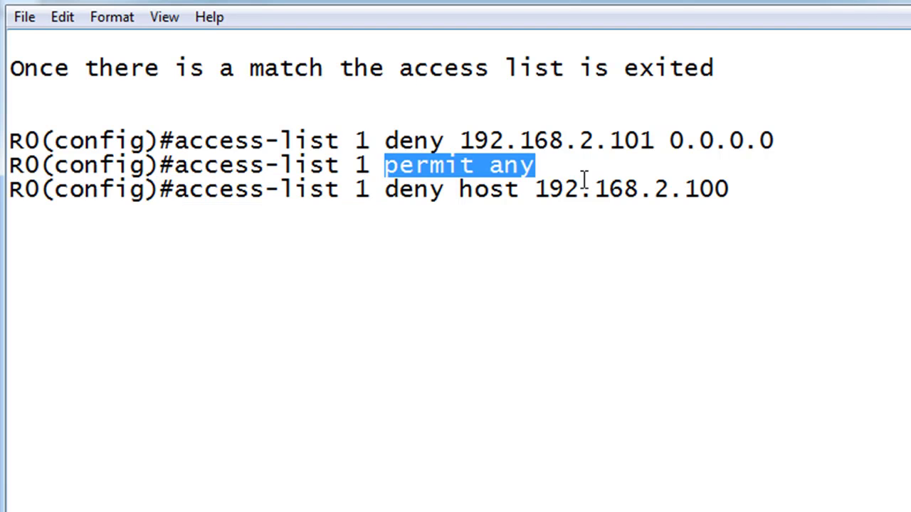
click(549, 166)
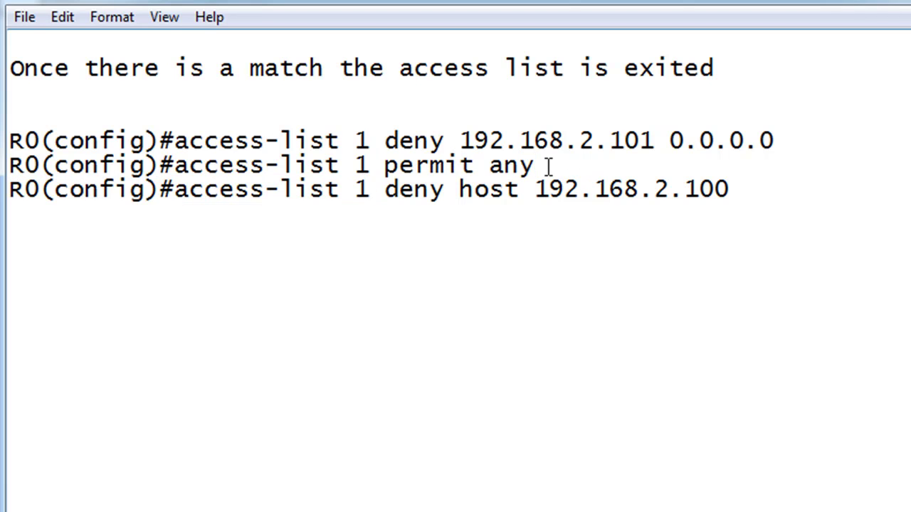
drag(385, 167, 475, 166)
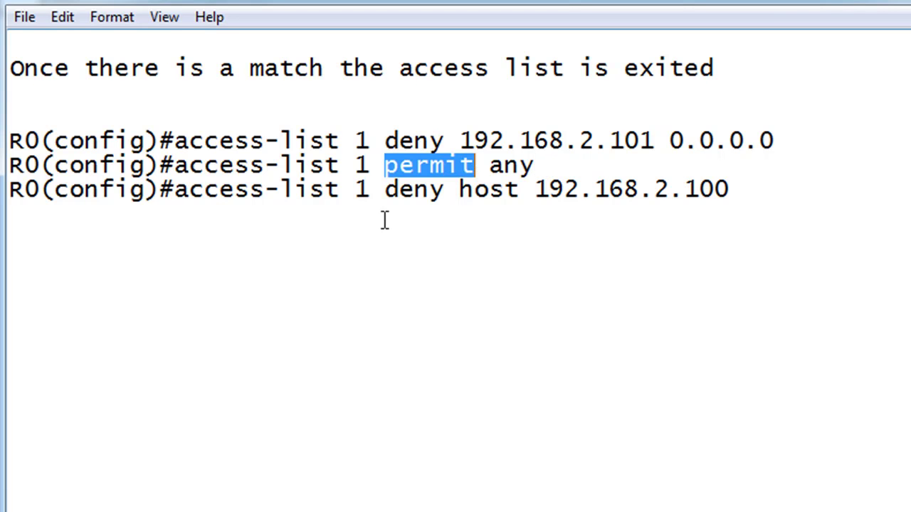
drag(377, 195, 775, 187)
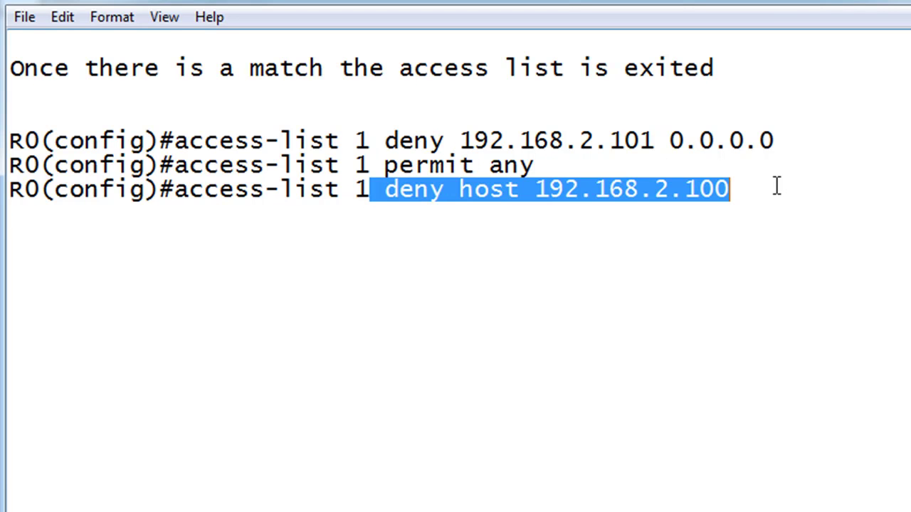
click(757, 246)
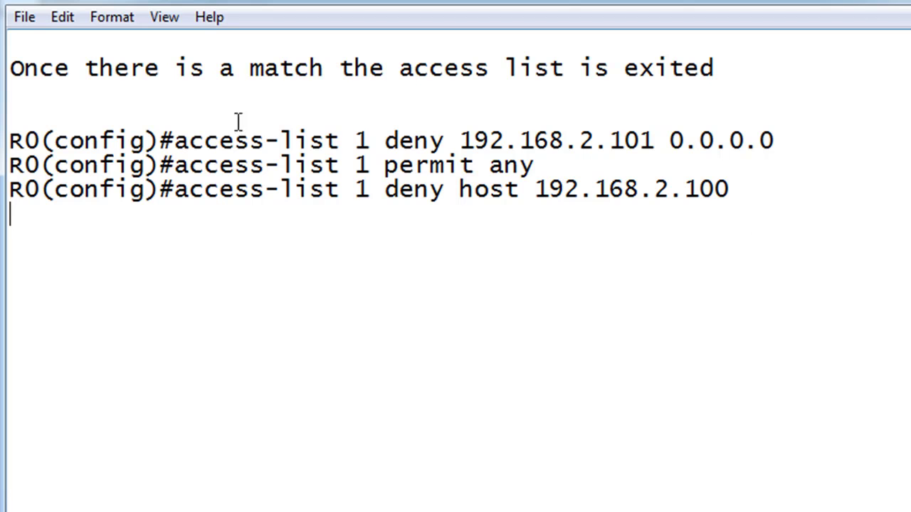
Add the note 'more specific statements' above the access-list commands
click(15, 142)
key(Return)
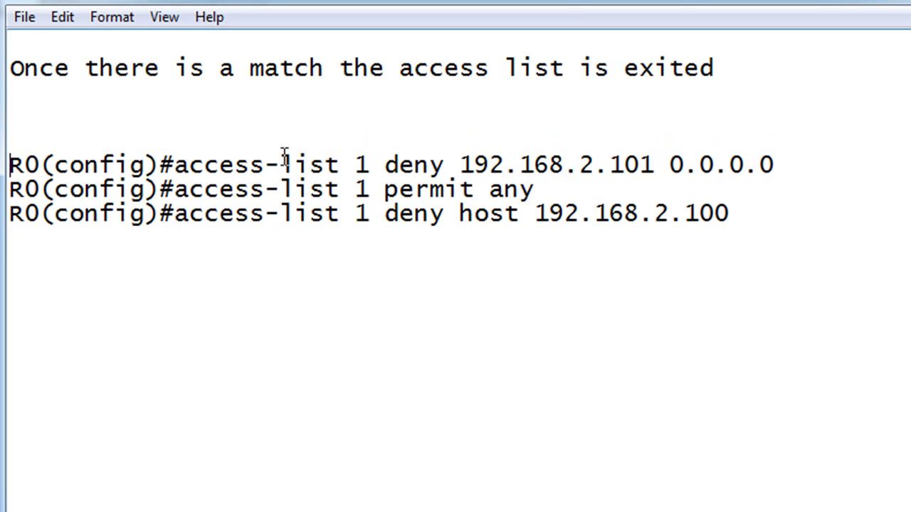
click(16, 113)
text(more speci)
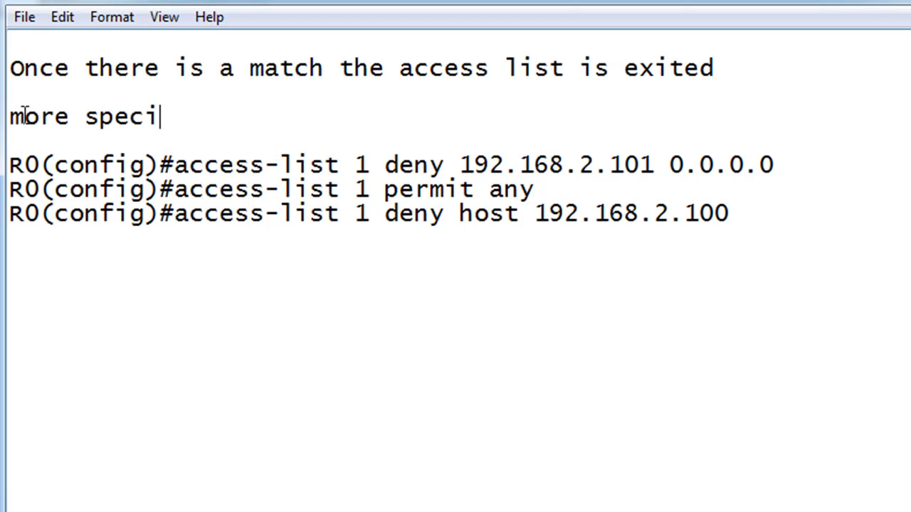
text(fic sta)
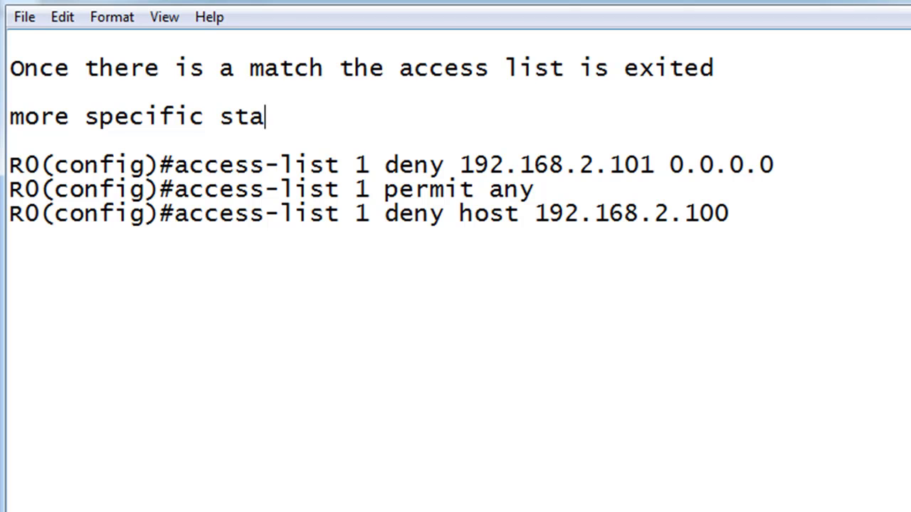
text(tements)
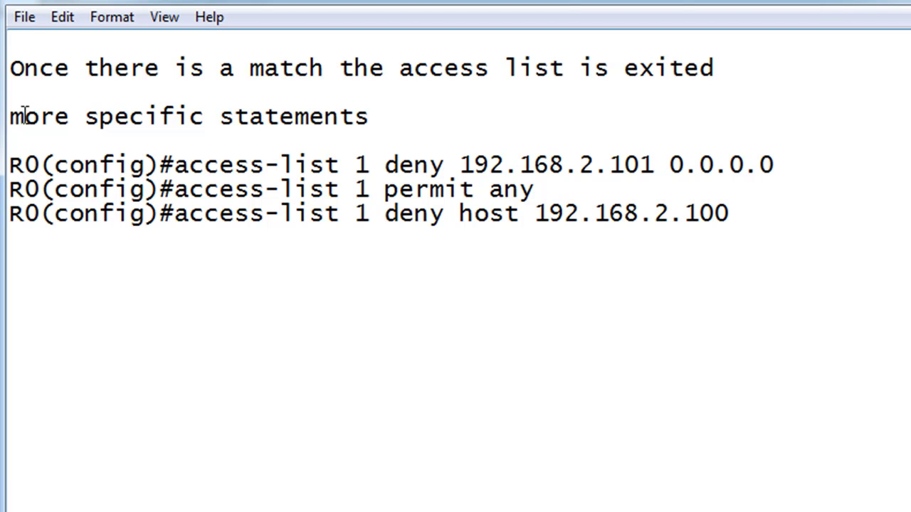
Add 'more general statements at bottom' below the commands and extend the top note with 'at the top'
click(28, 335)
key(Return)
text(more )
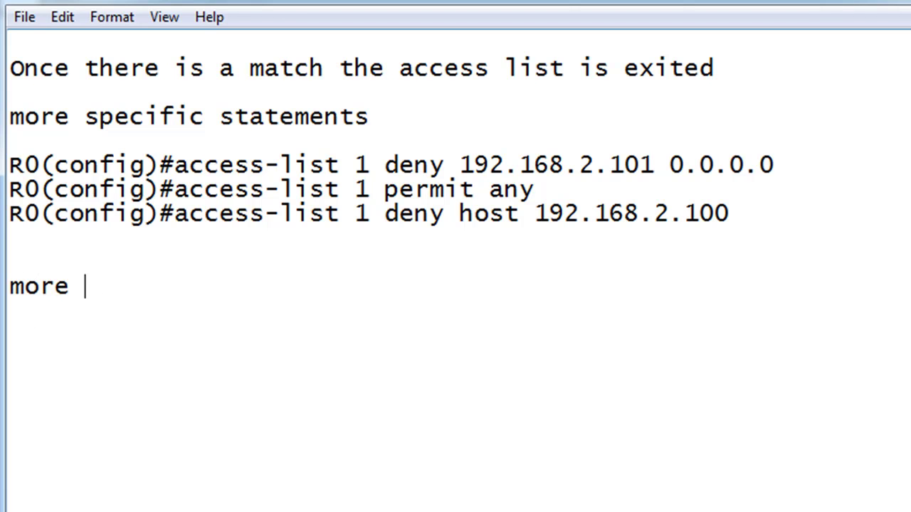
text(general s)
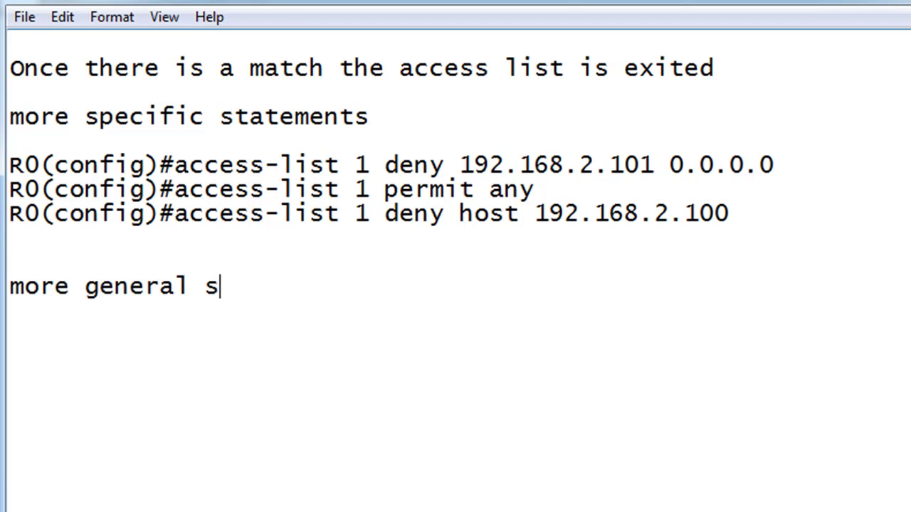
text(tatements)
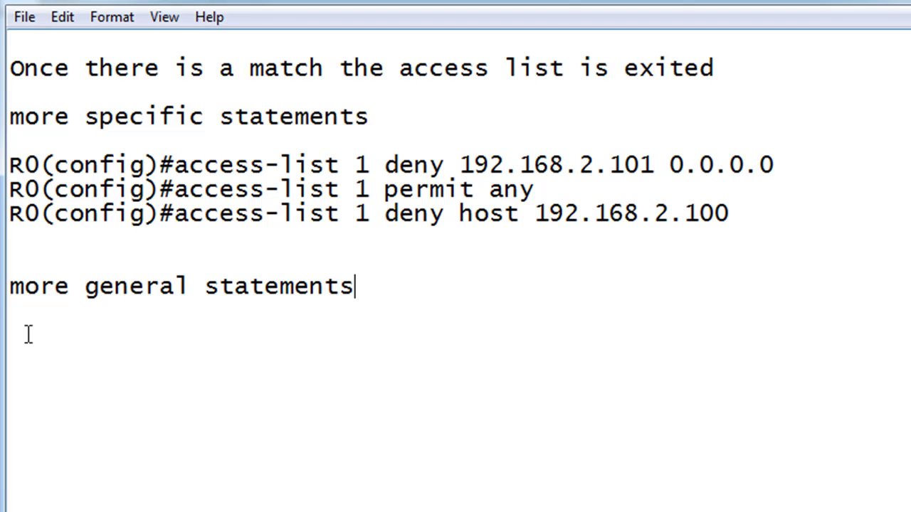
text( at bottom)
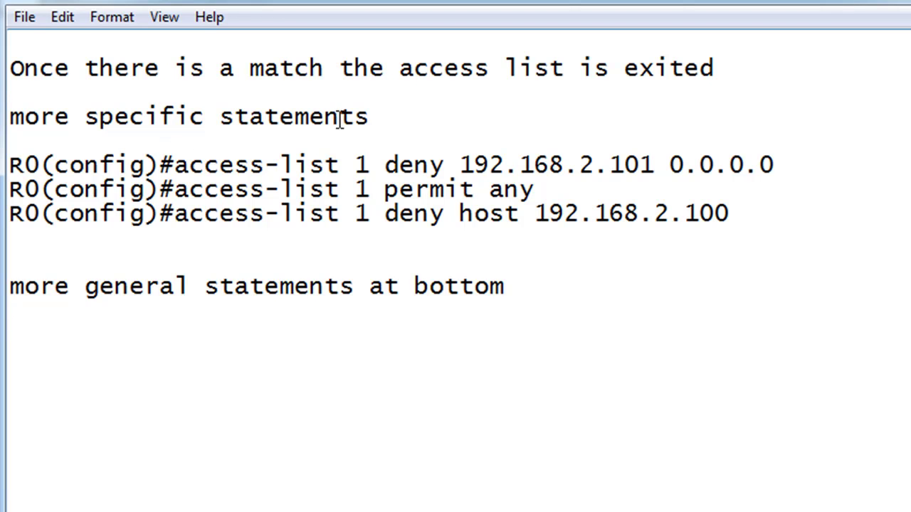
click(380, 111)
text(at the top)
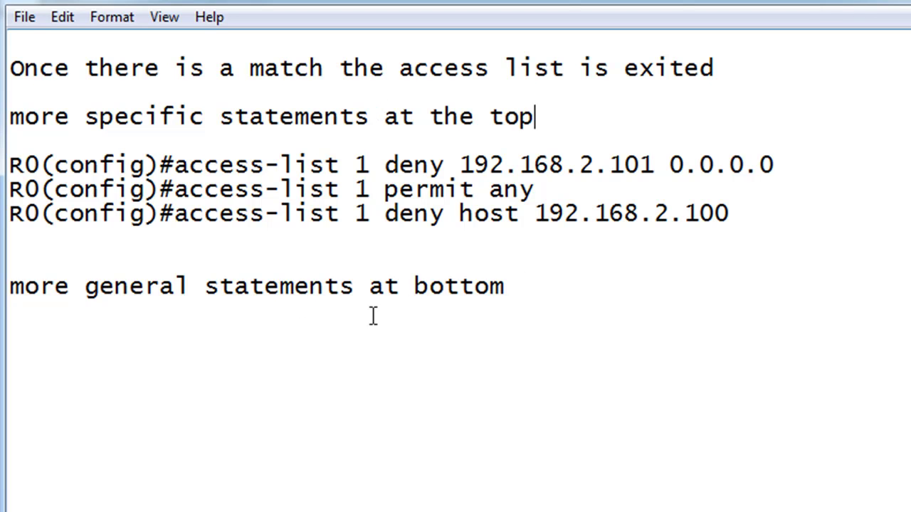
Prefix the note lines with // to turn them into comments
click(17, 297)
text(//)
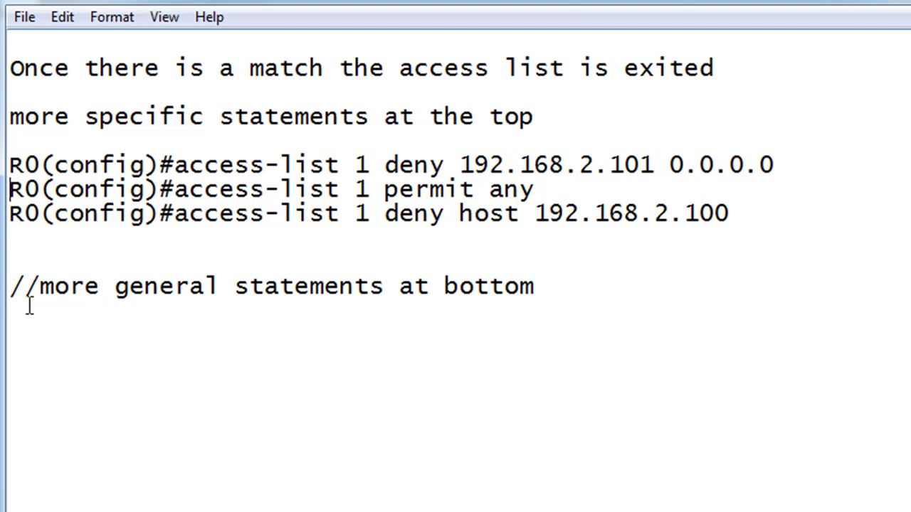
key(Up)
key(Up)
key(Up)
key(Up)
key(Up)
key(Up)
key(Up)
key(Home)
text(//)
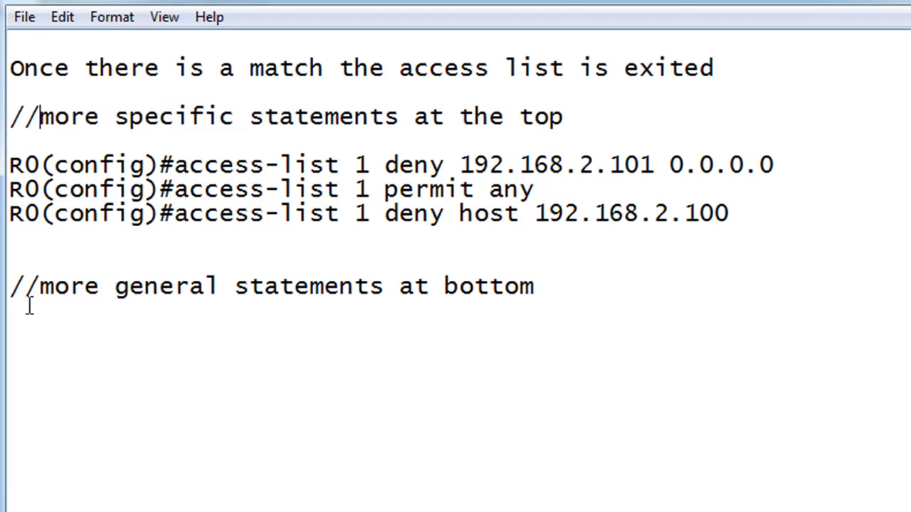
text(//)
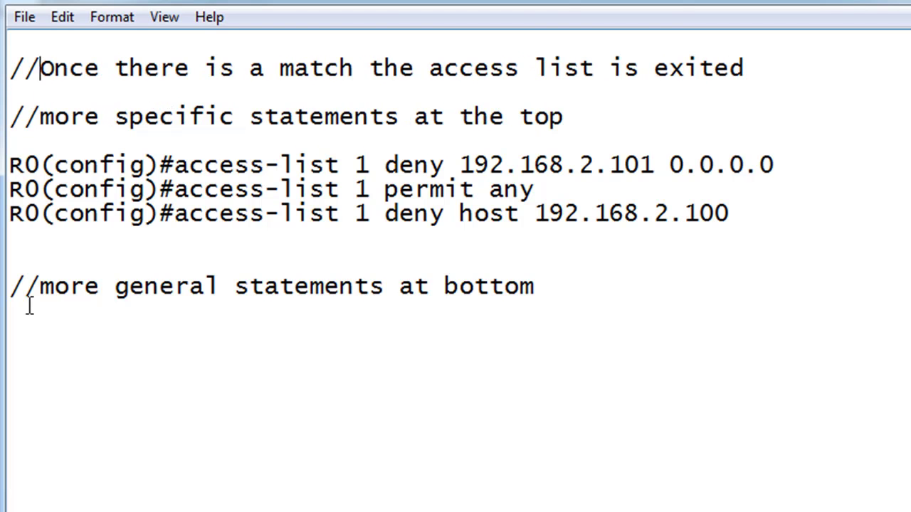
Add the line 'access-list 1 deny any' beneath the third rule, spaced from the notes
key(Return)
key(Return)
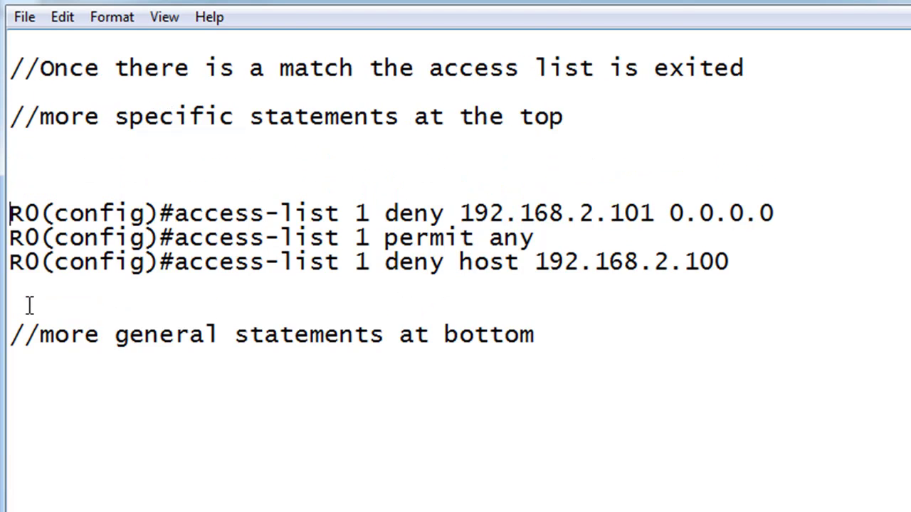
key(Return)
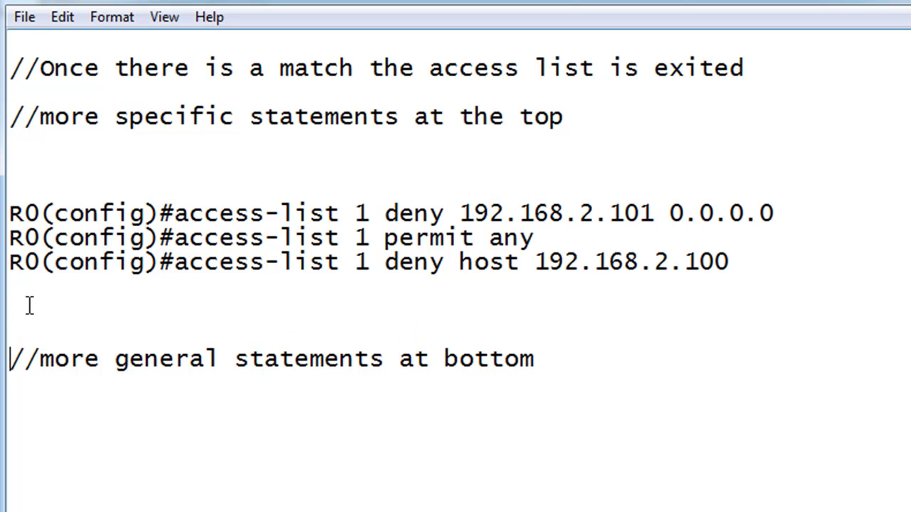
drag(12, 263, 440, 275)
key(ctrl+c)
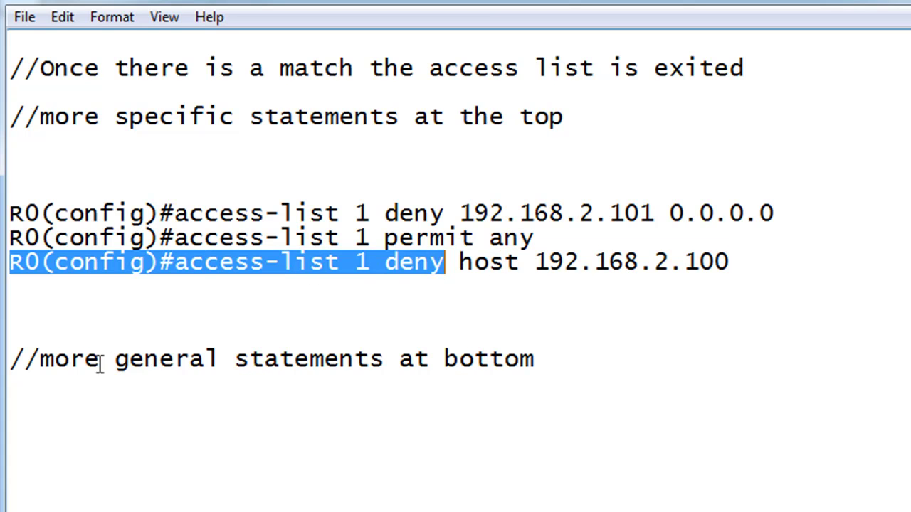
click(55, 341)
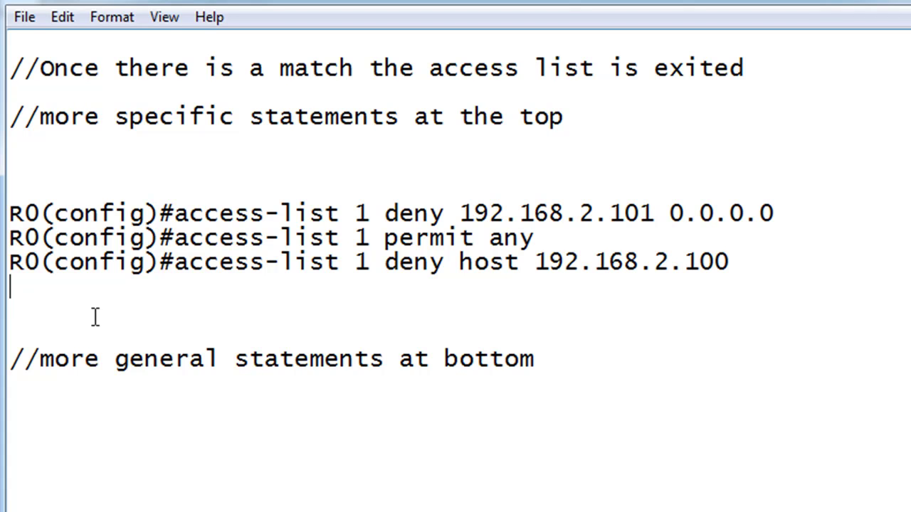
key(ctrl+v)
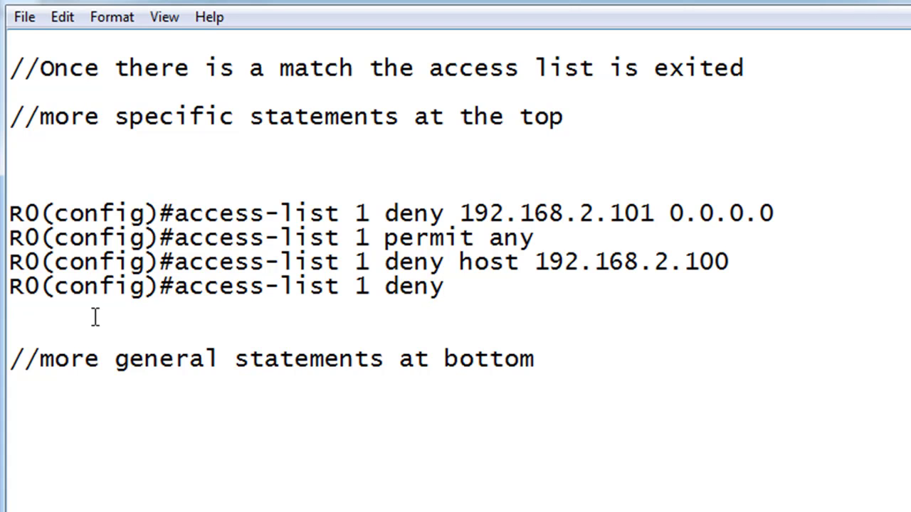
text(anyy)
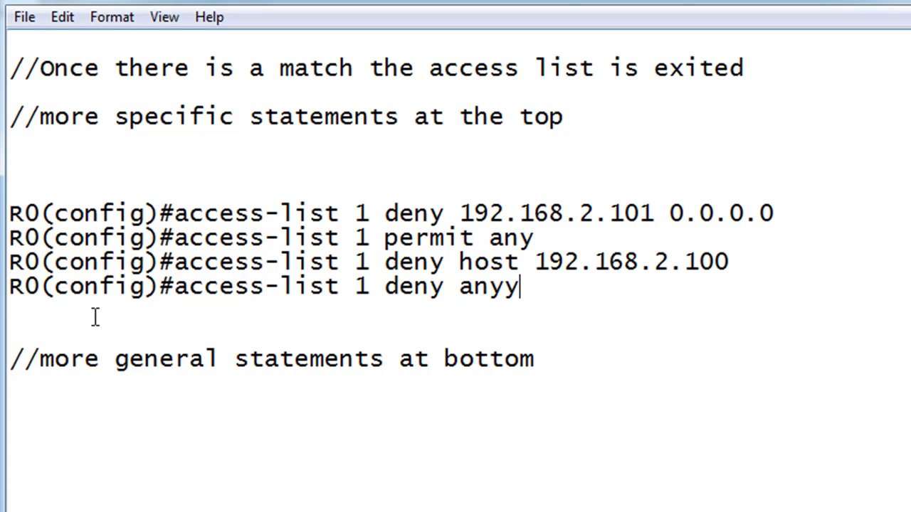
key(BackSpace)
key(Return)
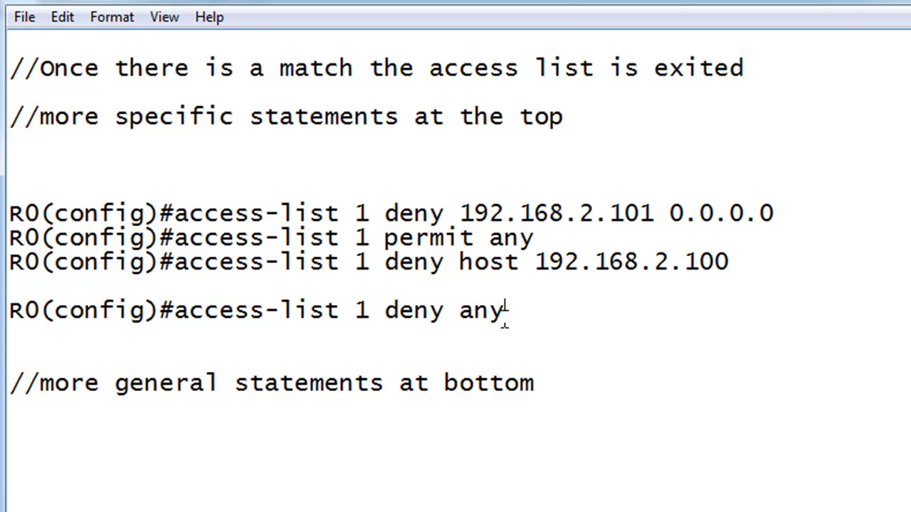
Select the new deny any line to review it, then deselect it
drag(504, 311, 9, 313)
click(9, 317)
drag(523, 313, 4, 310)
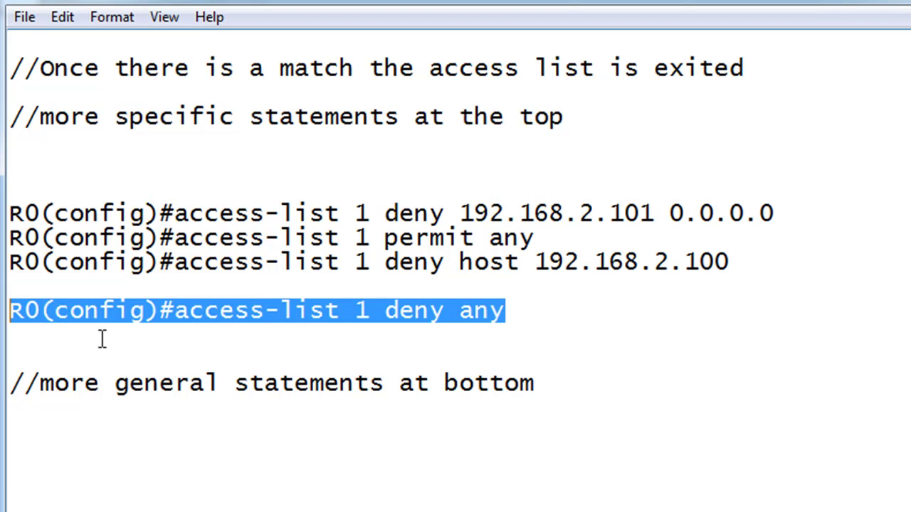
click(536, 330)
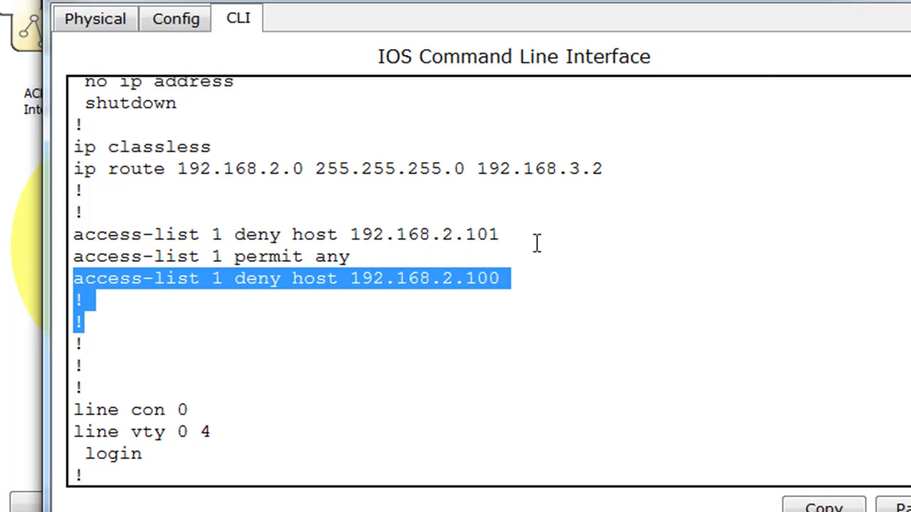
Ping 192.168.1.100 from PC 192.168.2.100's command prompt, then close the PC window
click(416, 301)
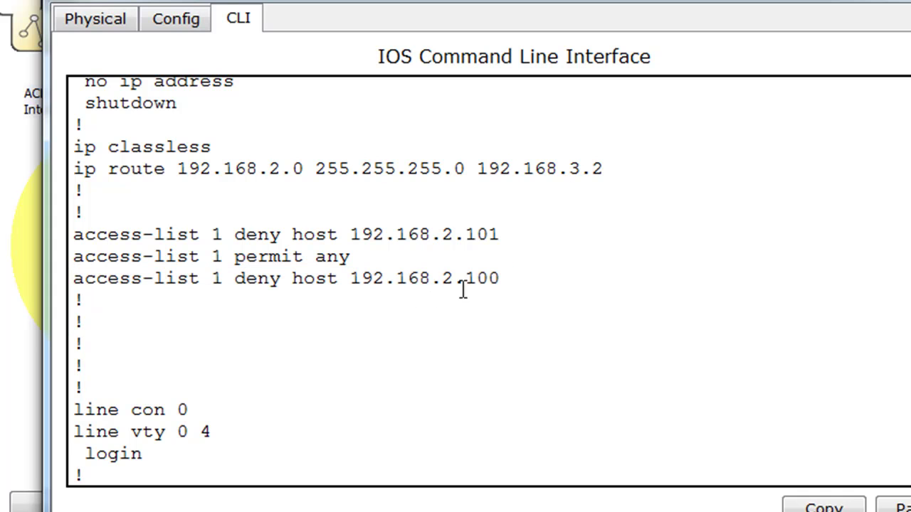
click(897, 1)
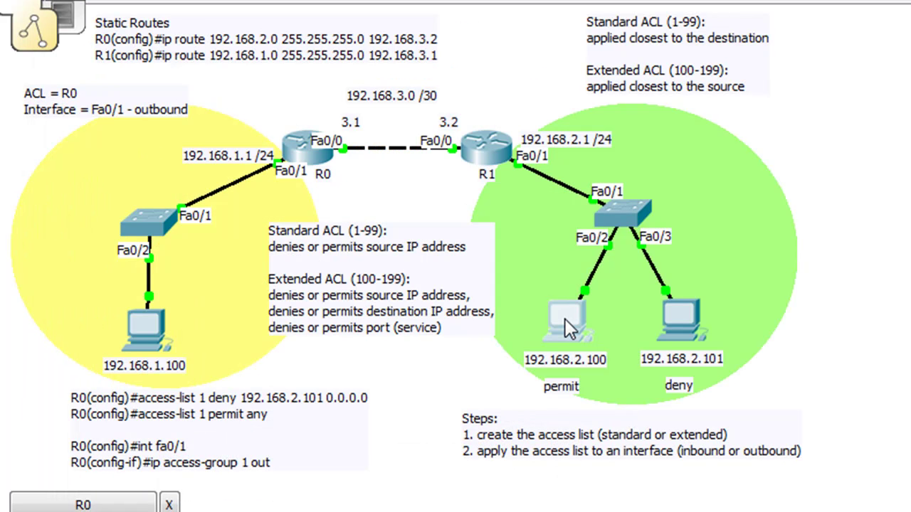
click(566, 322)
click(244, 41)
click(509, 114)
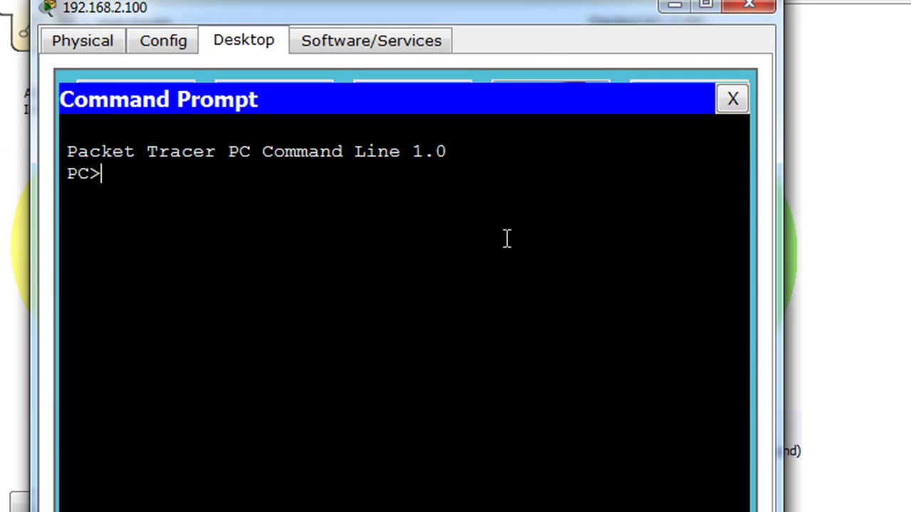
text(ping 1)
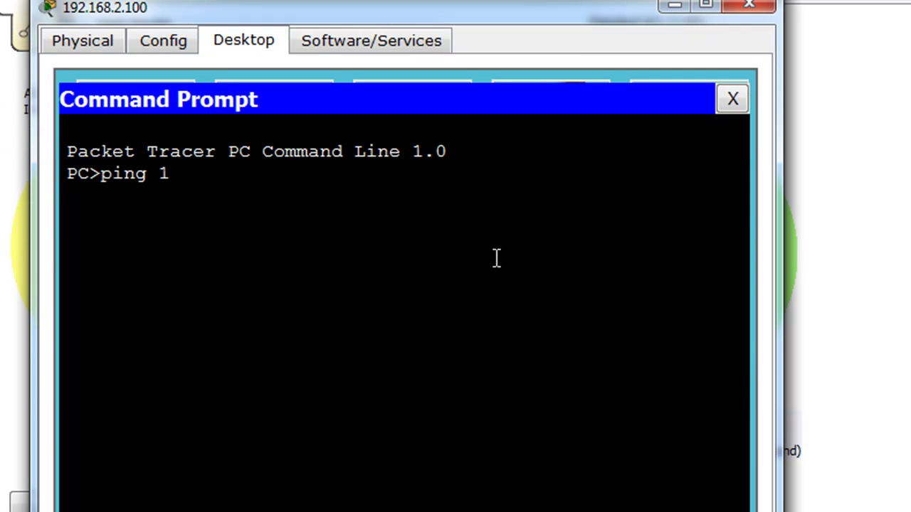
text(92.168.1.10)
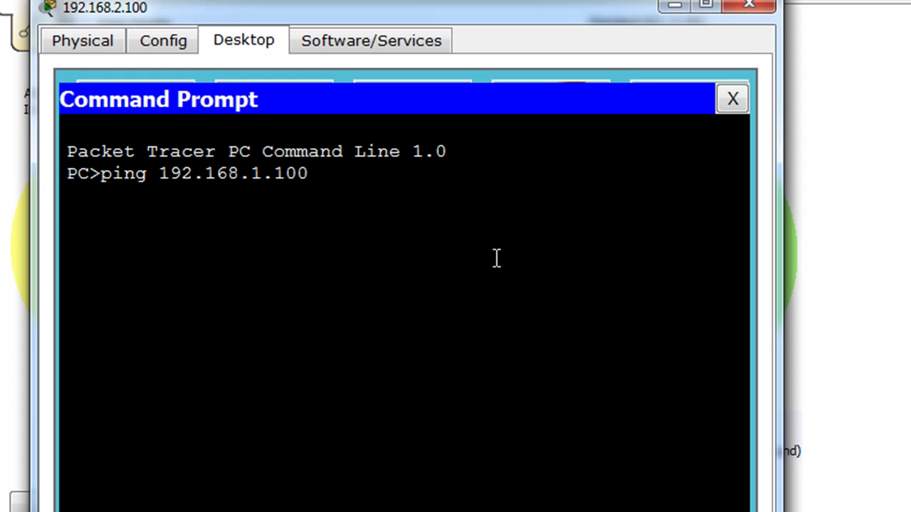
text(0)
key(Return)
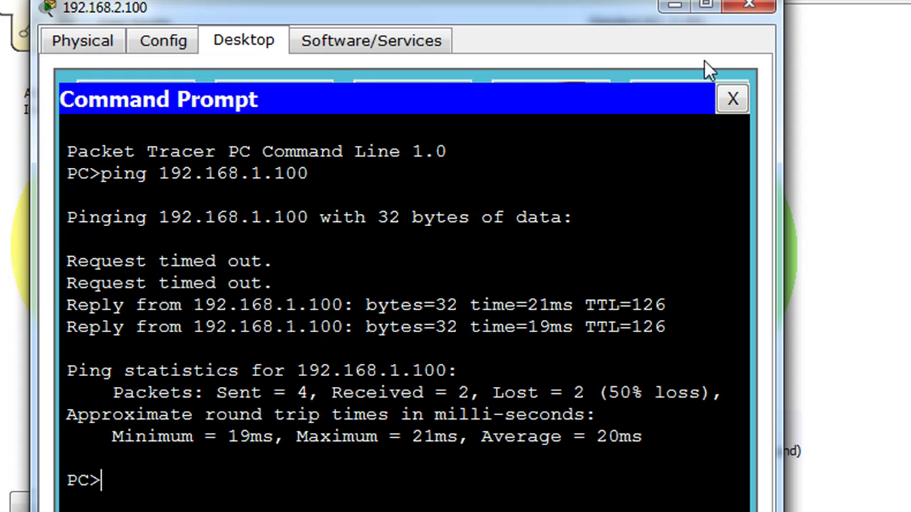
click(771, 8)
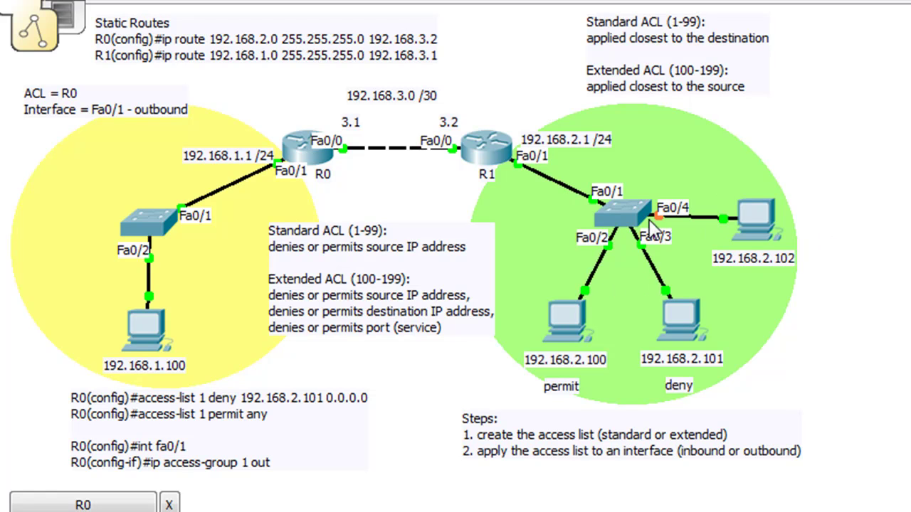
Remove access list 1 from R0 with 'no access-list 1' in global configuration mode
click(298, 148)
key(Return)
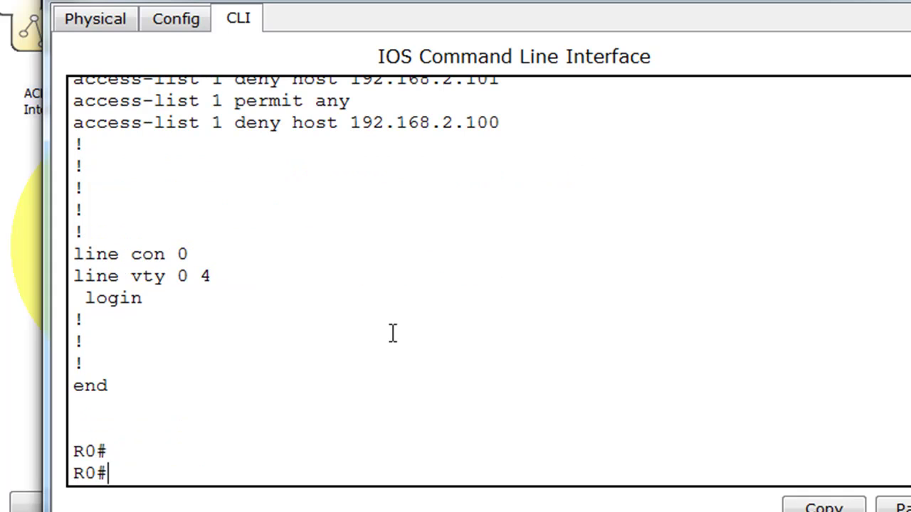
text(con ft)
key(Return)
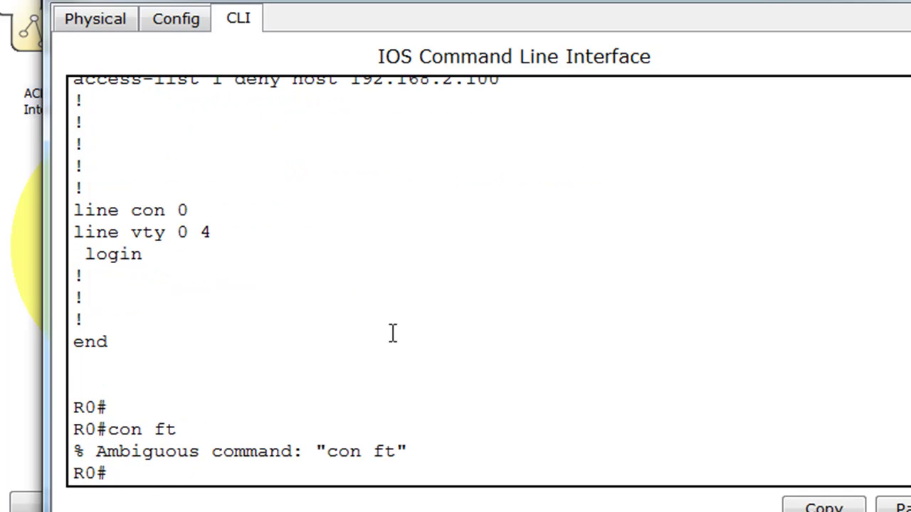
text(conf t)
key(Return)
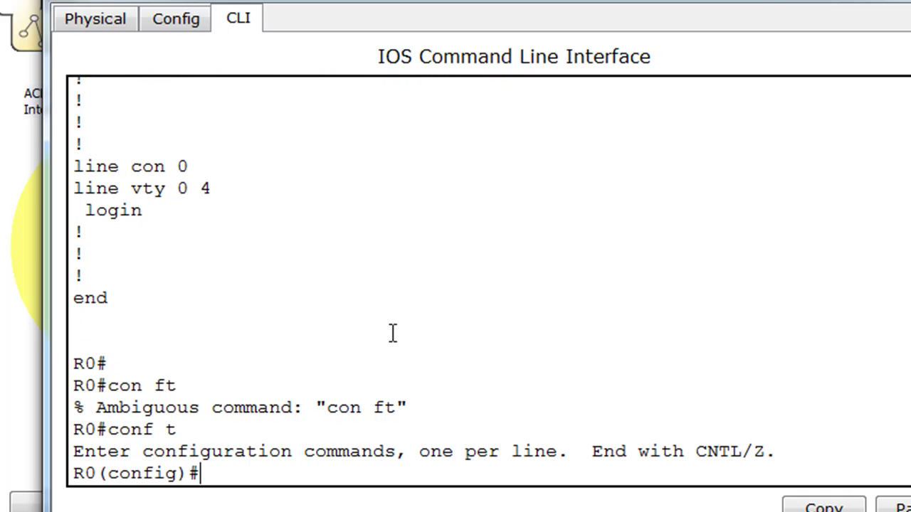
text(no access)
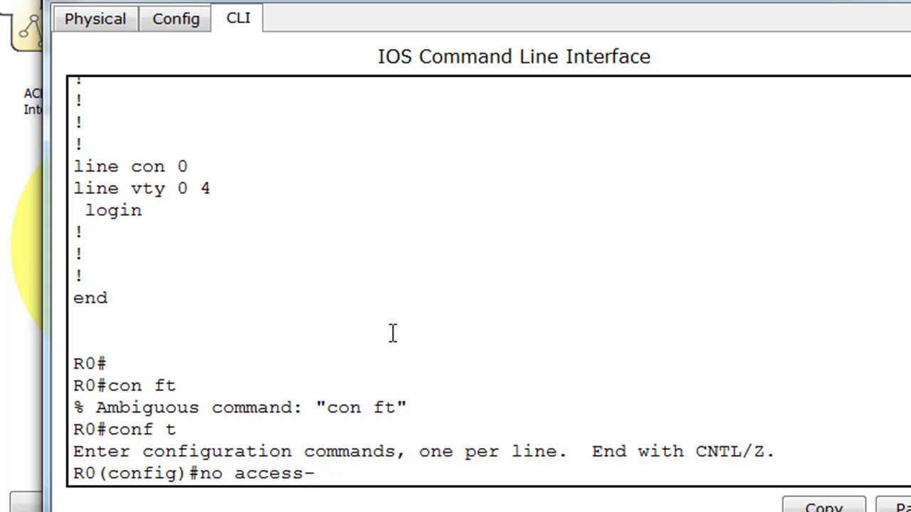
text(-list 1)
key(Return)
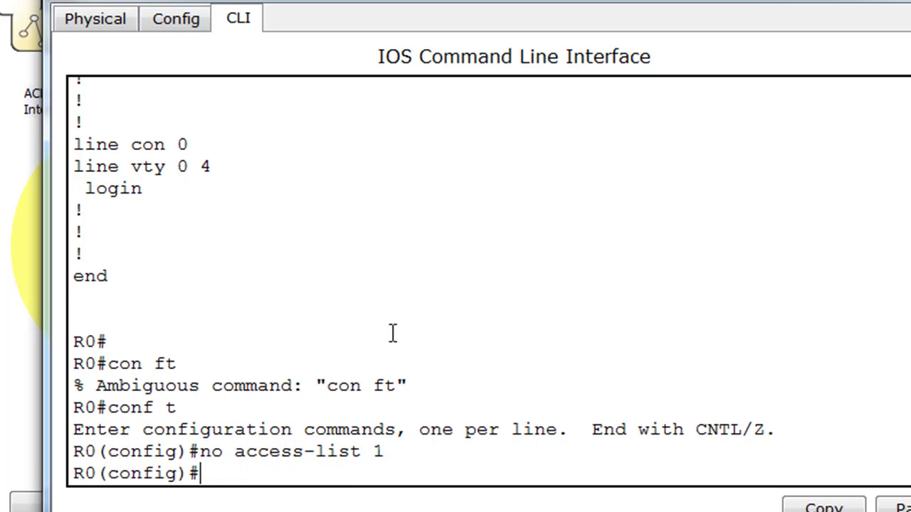
Run show run and scroll the output to confirm no access-list entries remain
key(ctrl+z)
key(Return)
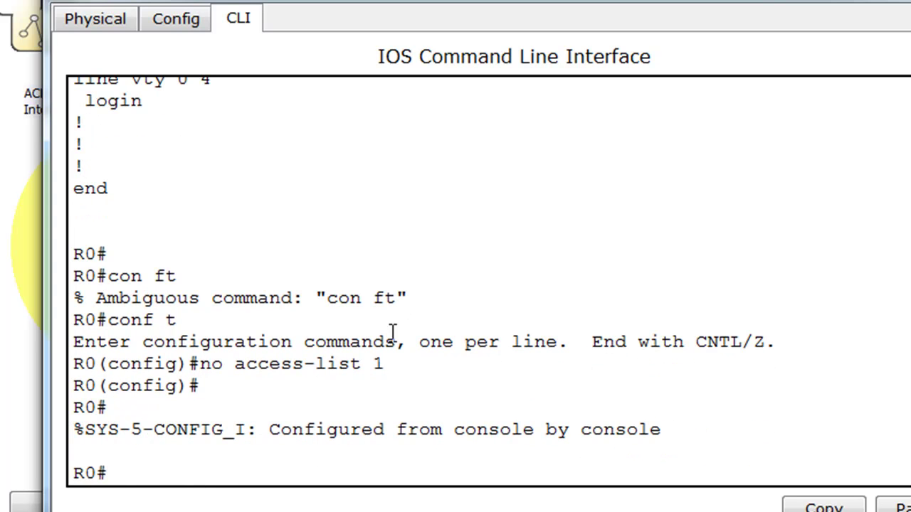
text(show run)
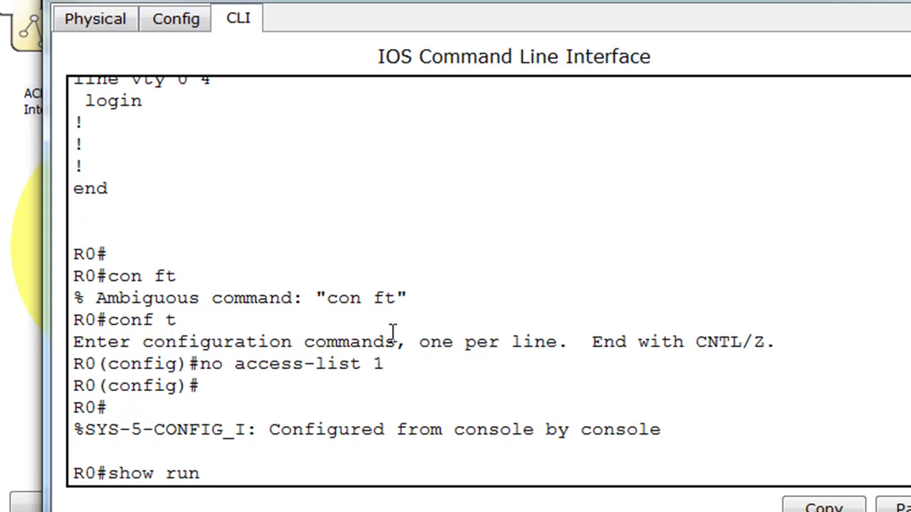
key(Return)
key(space)
key(space)
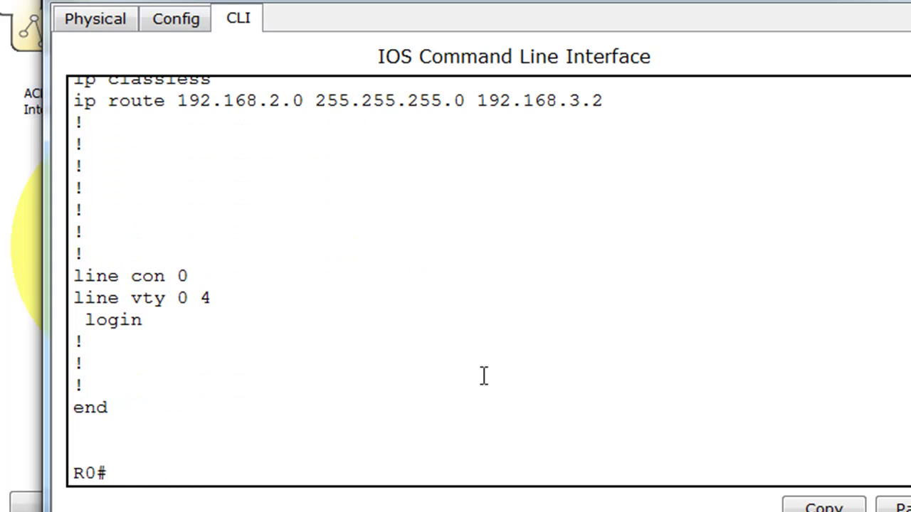
scroll(492, 281, up, 1)
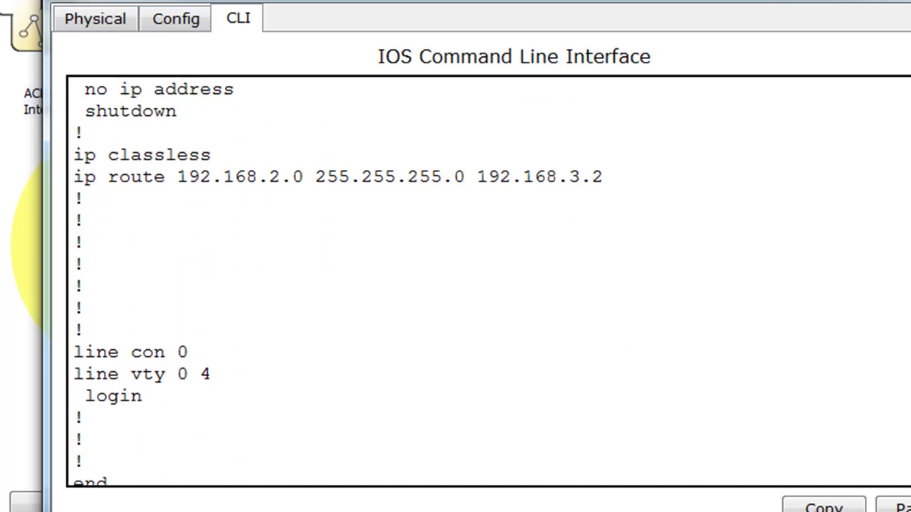
scroll(492, 281, up, 15)
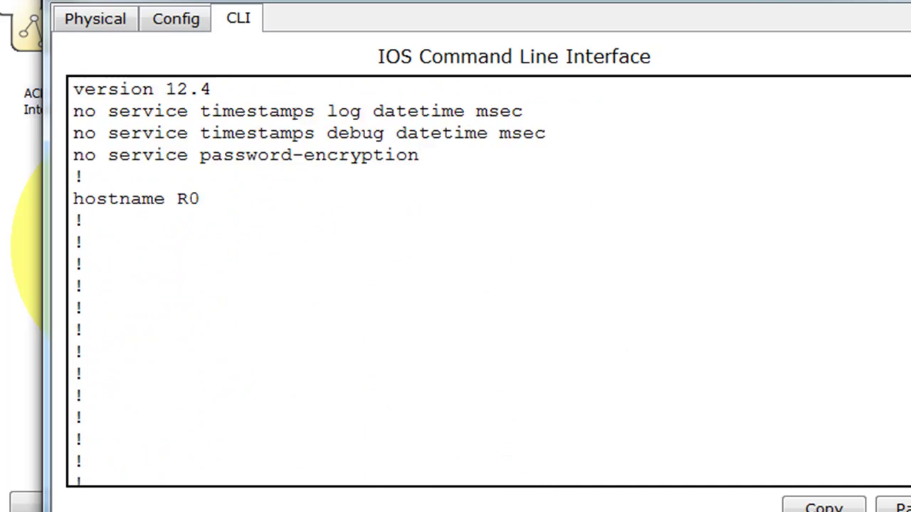
scroll(491, 281, up, 15)
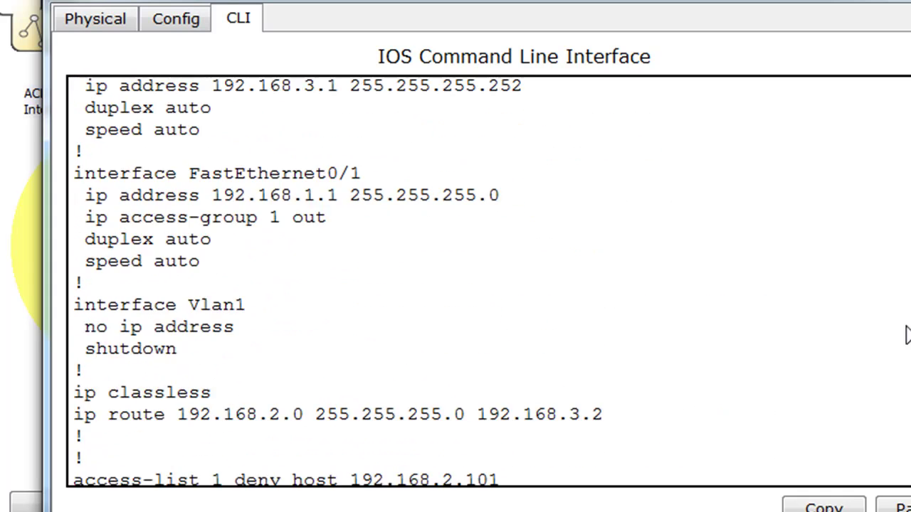
scroll(907, 334, down, 5)
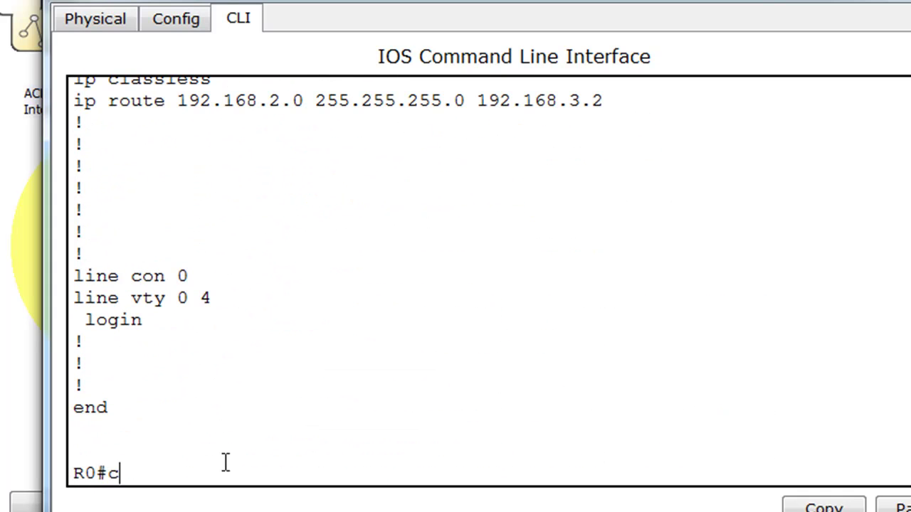
In configuration mode, add 'access-list 99 deny host' rules for 192.168.2.100 and 192.168.2.101
text(nf t)
key(Return)
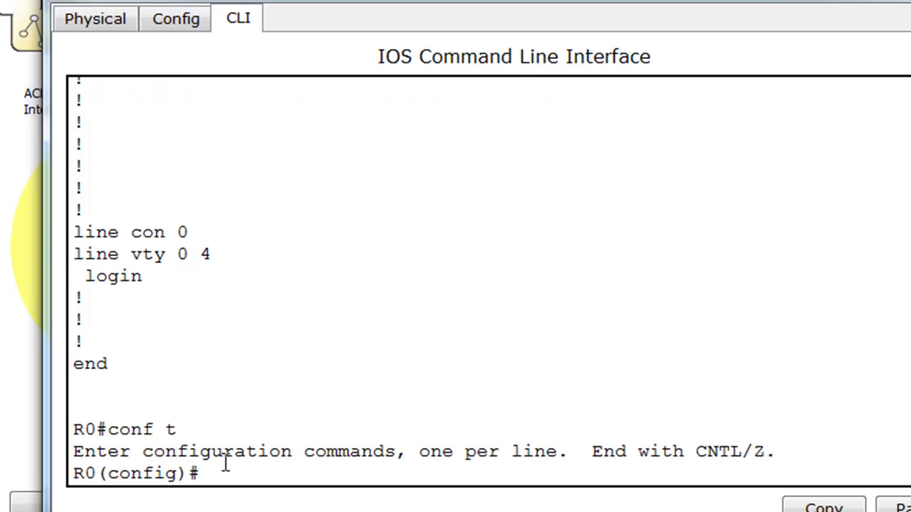
text(access-list)
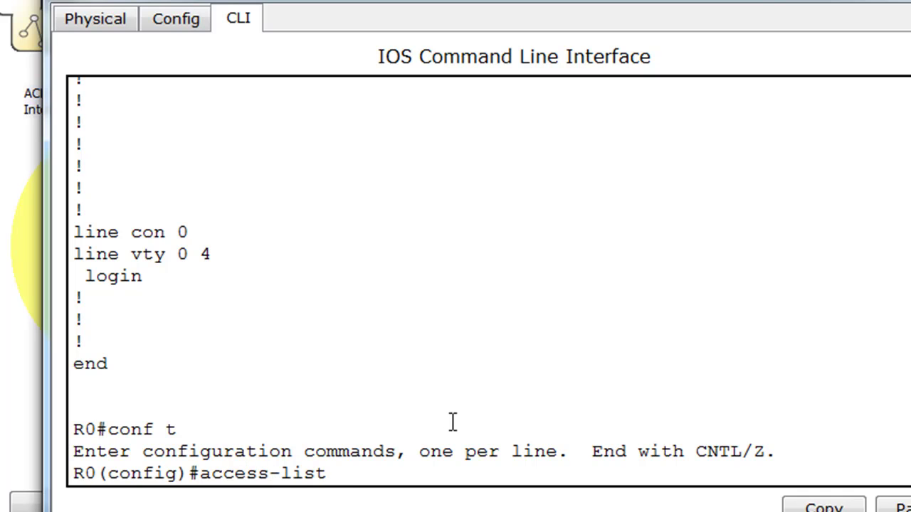
text( 2)
key(BackSpace)
text(99)
text(den)
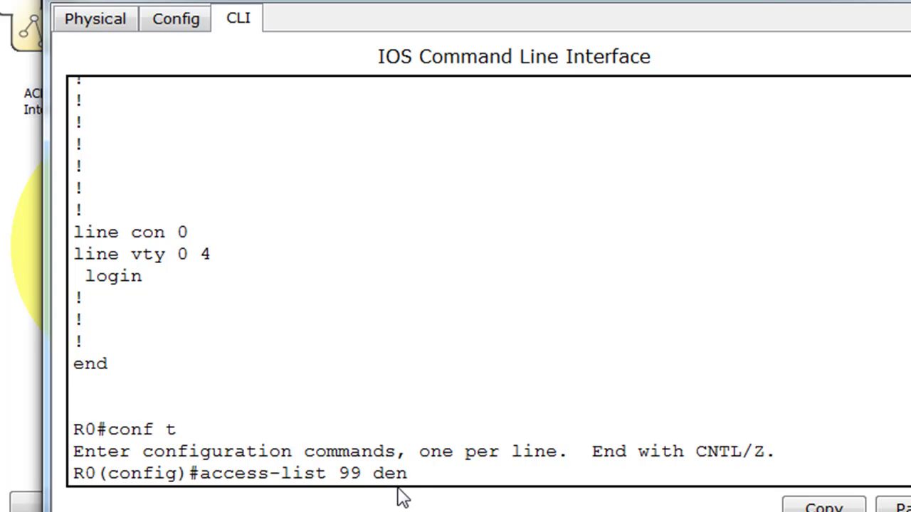
text(y host 192)
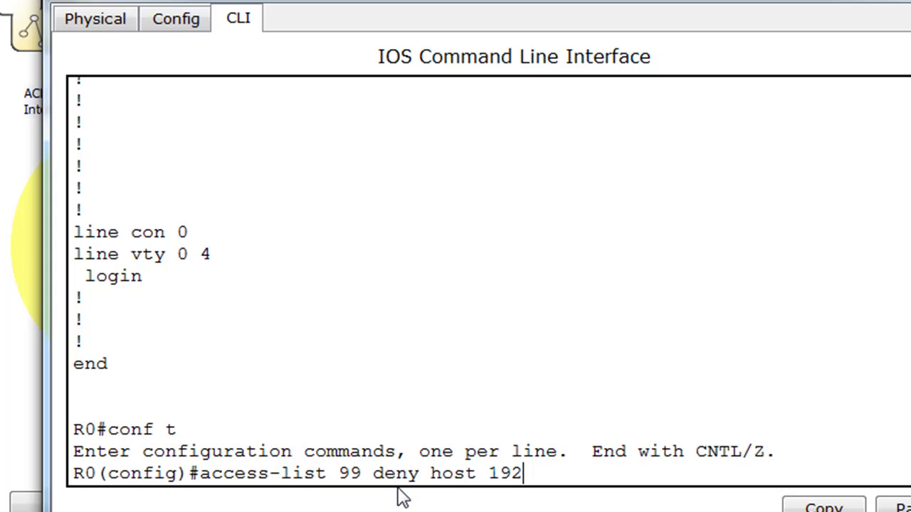
text(.168.1.)
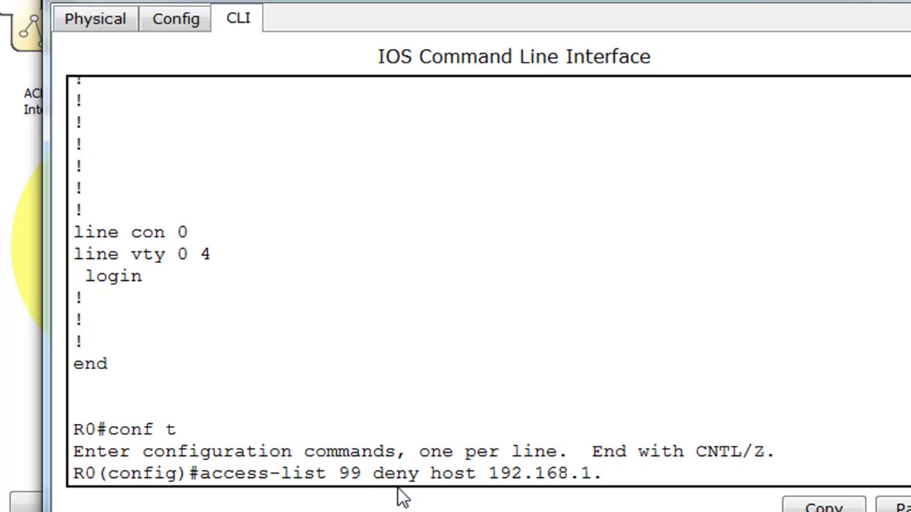
key(BackSpace)
key(BackSpace)
text(2.100)
key(Return)
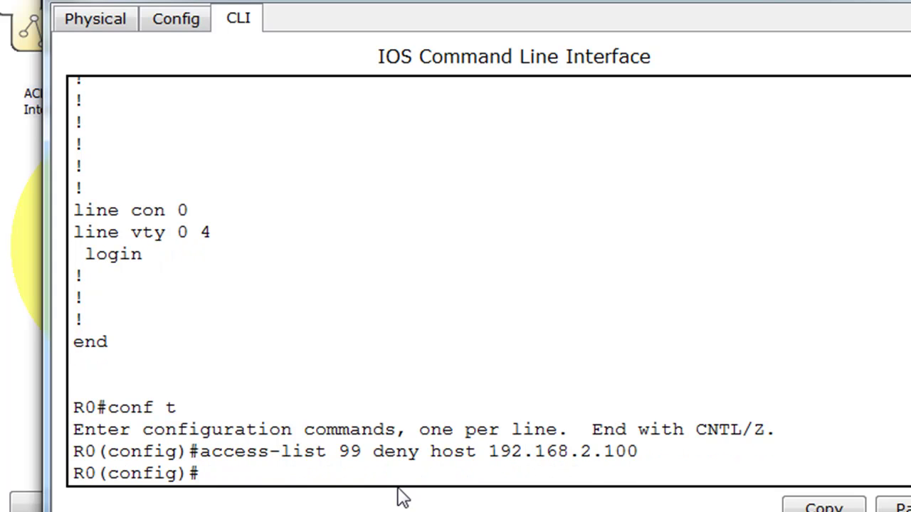
key(Up)
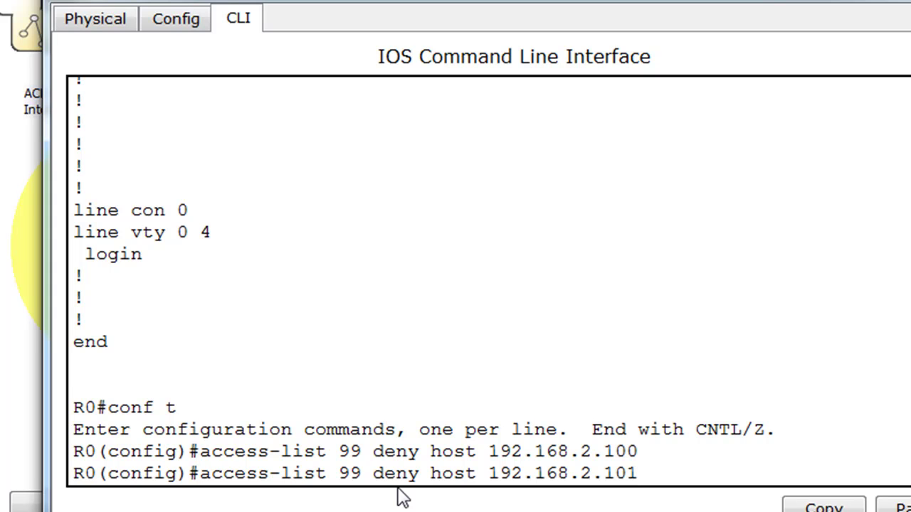
key(Return)
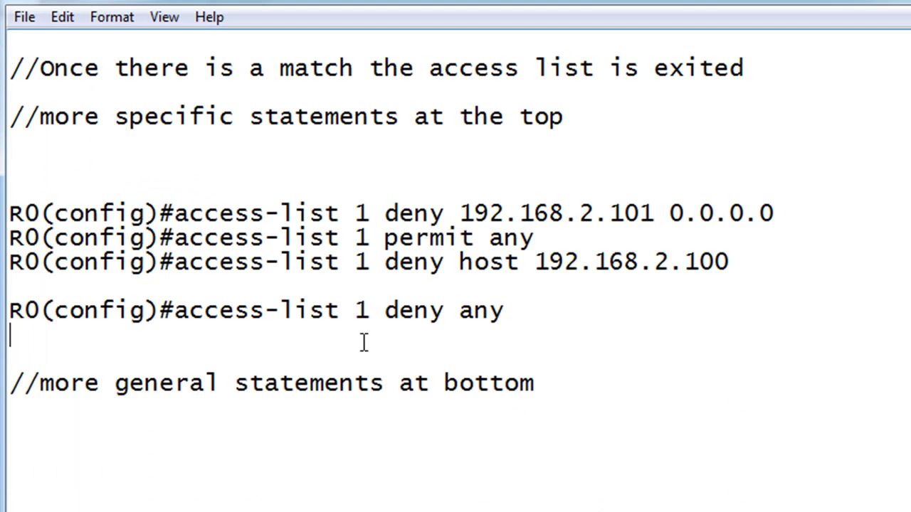
Replace the 0.0.0.0 wildcard on the first Notepad rule with the host keyword
drag(385, 311, 534, 325)
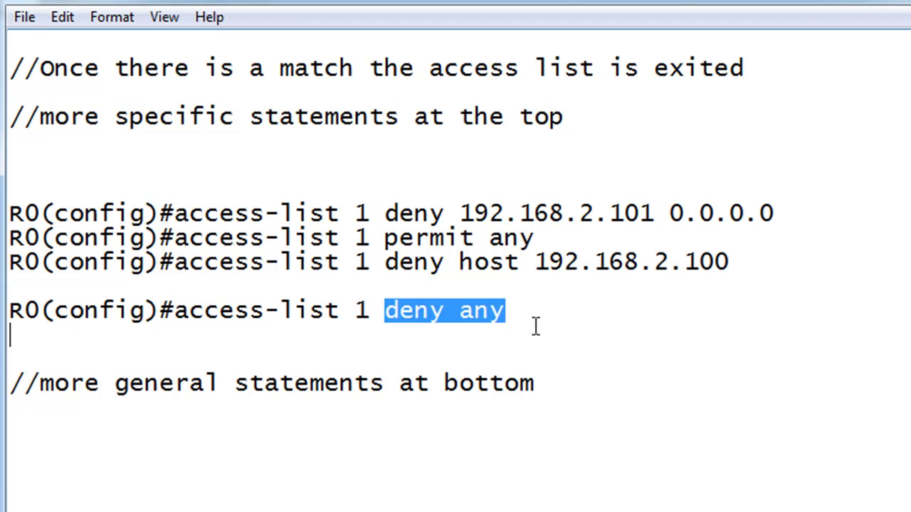
click(778, 210)
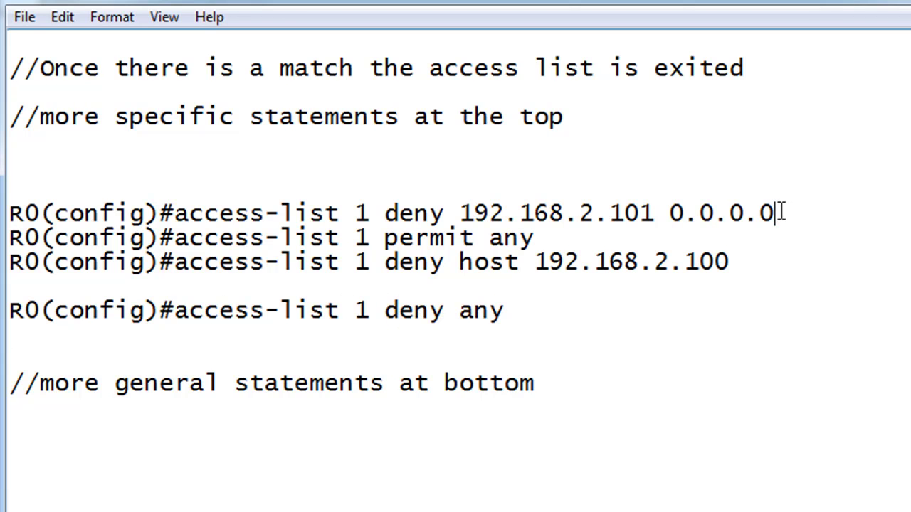
key(BackSpace)
key(BackSpace)
key(BackSpace)
key(BackSpace)
key(BackSpace)
key(BackSpace)
key(BackSpace)
key(BackSpace)
key(Left)
key(Left)
key(Left)
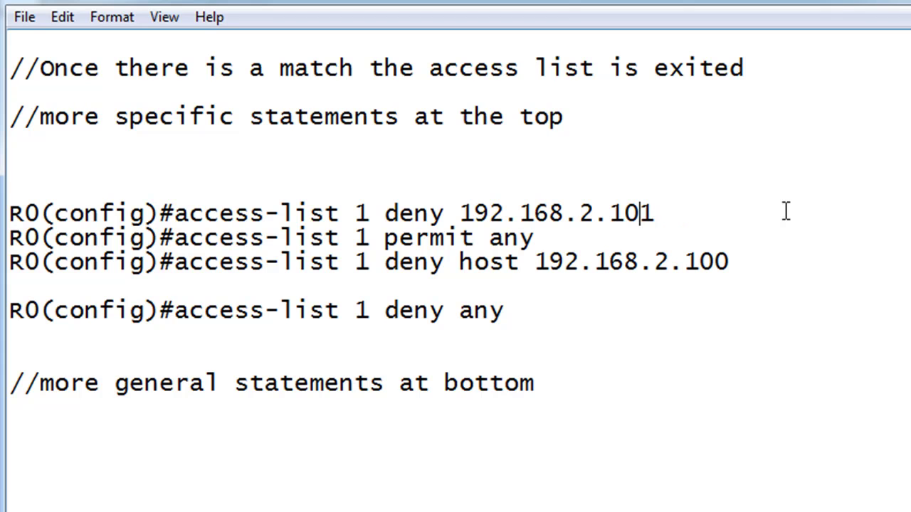
key(Left)
key(Left)
key(Left)
key(Left)
key(Left)
key(Left)
key(Left)
key(Left)
key(Left)
key(Left)
text(host)
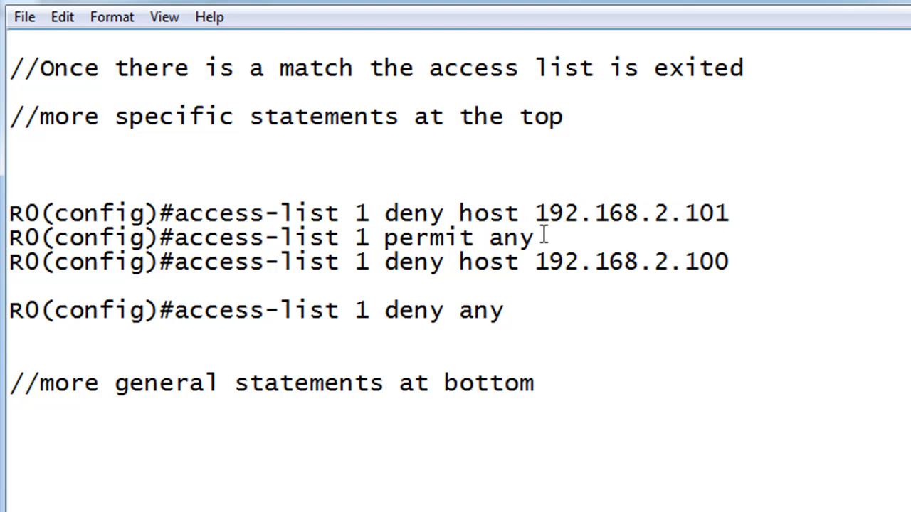
Delete the permit any line and swap the 100 and 101 address endings
drag(536, 238, 9, 239)
key(BackSpace)
key(BackSpace)
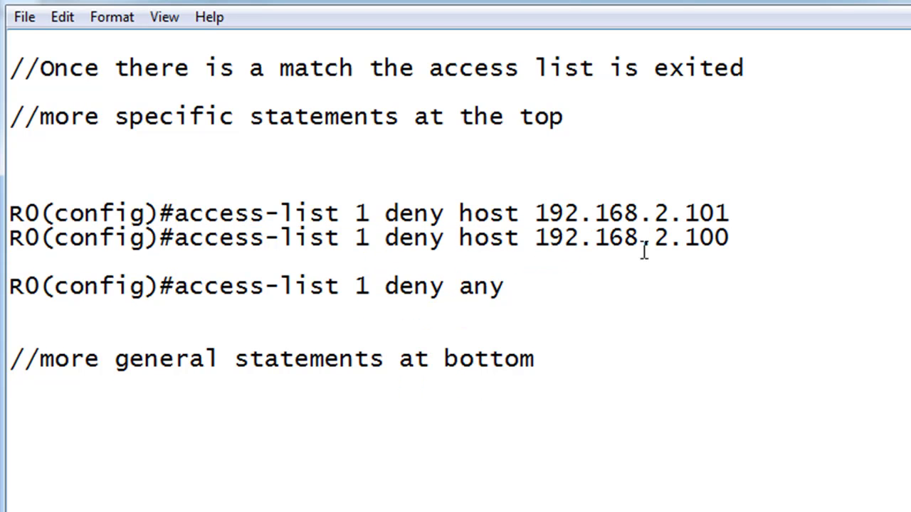
click(734, 239)
drag(719, 212, 734, 215)
text(0)
key(Down)
key(BackSpace)
text(192.168.2.101)
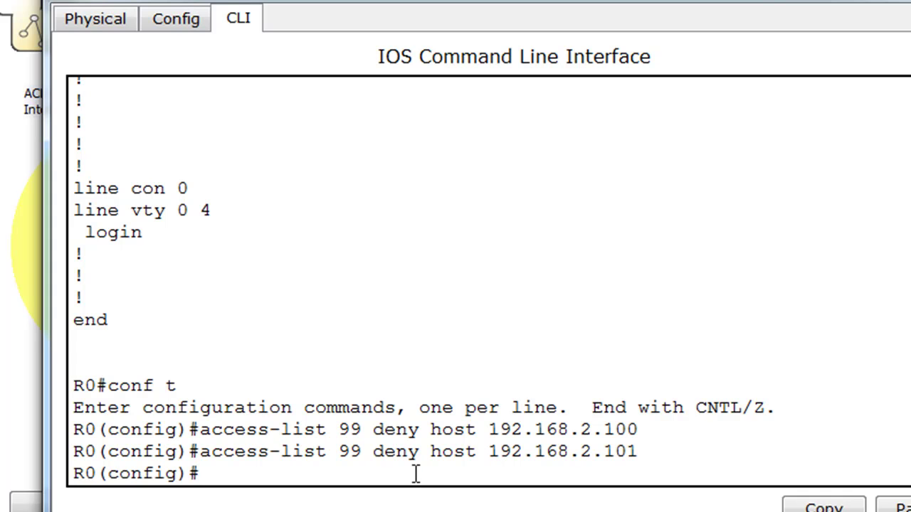
Leave configuration mode and page through R0's running configuration with show run
key(ctrl+z)
key(Return)
text(show )
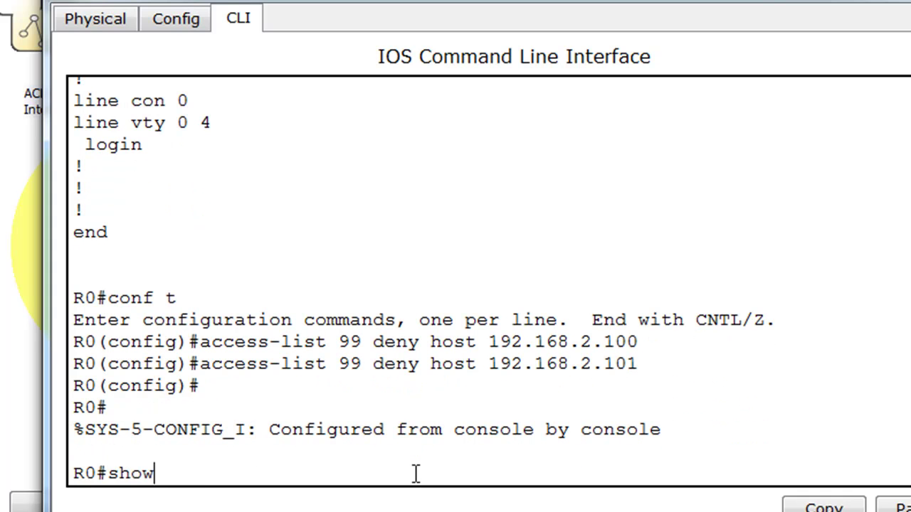
text(run)
key(Return)
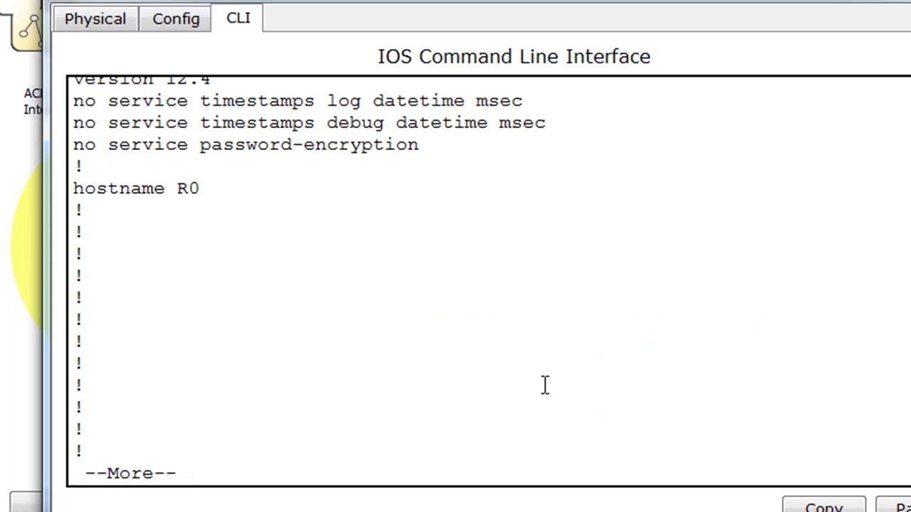
key(space)
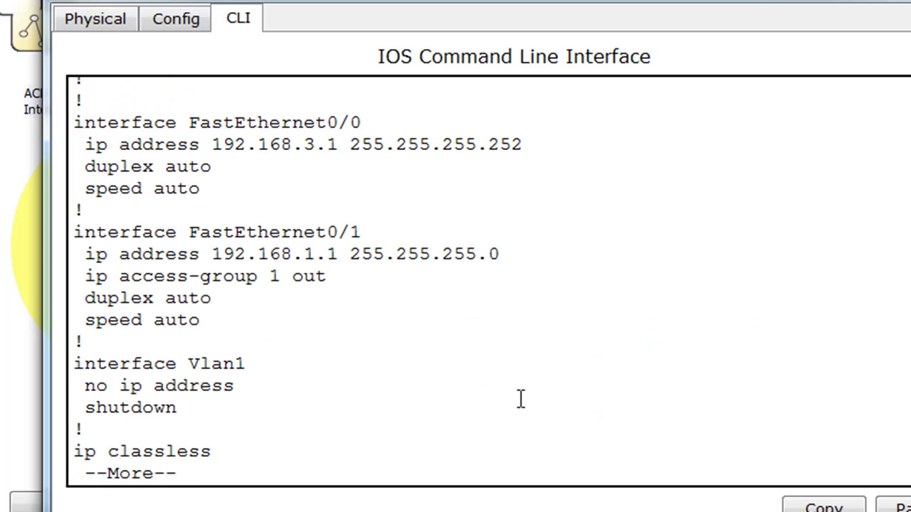
Select and copy the 'ip access-group 1 out' line under FastEthernet0/1
double_click(91, 277)
drag(132, 276, 327, 282)
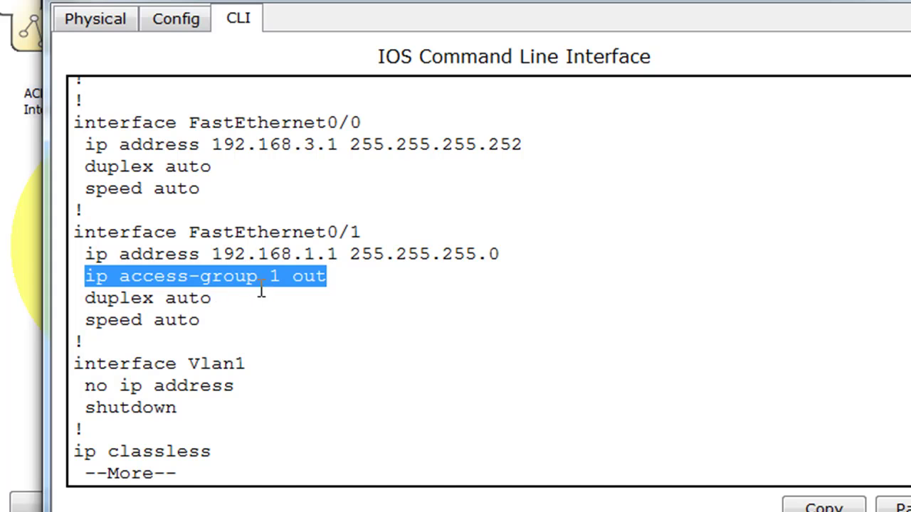
drag(326, 276, 86, 277)
click(815, 508)
click(560, 308)
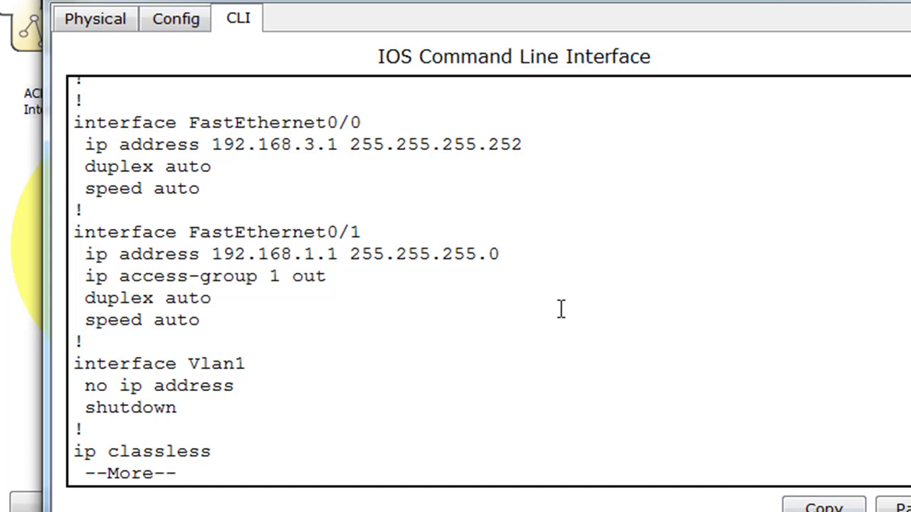
Remove ip access-group 1 out from R0's FastEthernet0/1 interface
key(space)
text(conf )
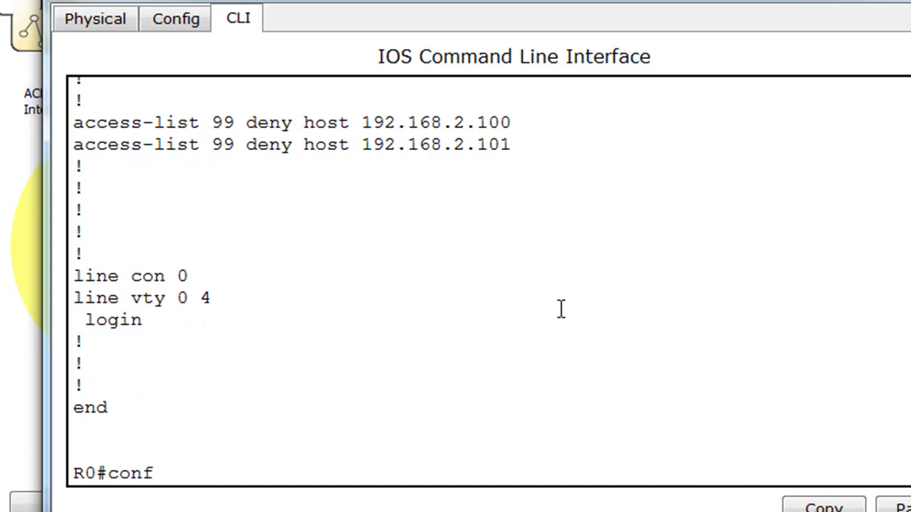
text(t)
key(Return)
text(in)
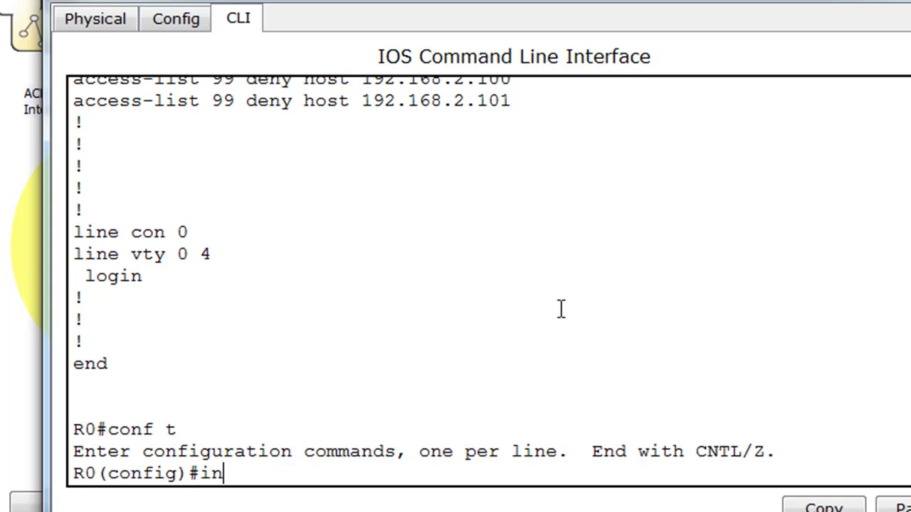
text(t fa0/)
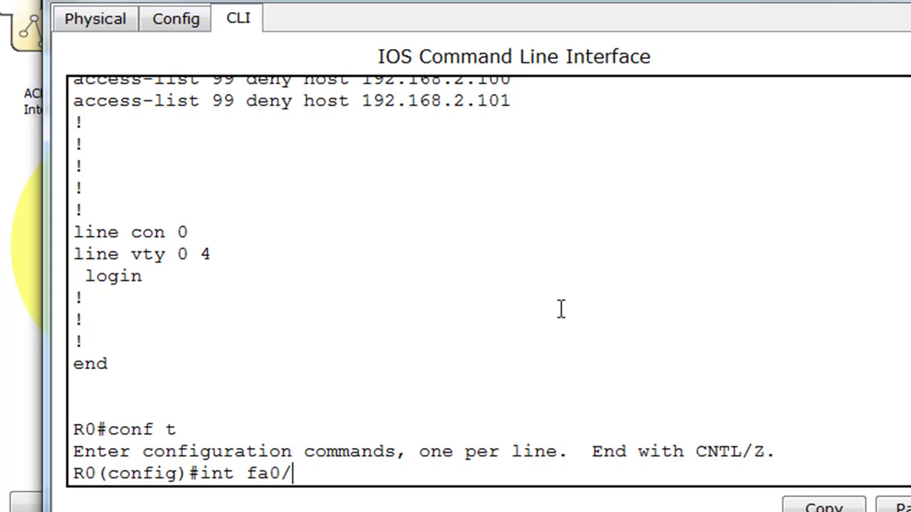
text(1)
key(Return)
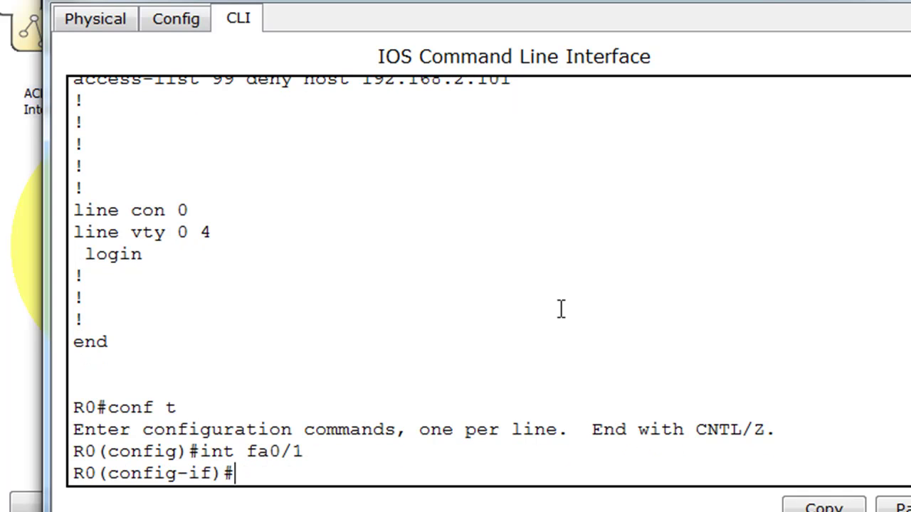
text(no)
key(ctrl+v)
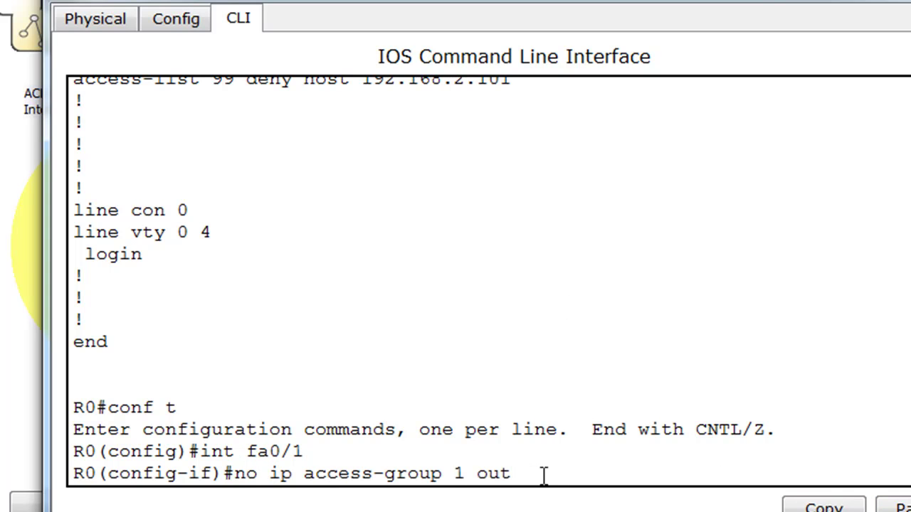
key(Return)
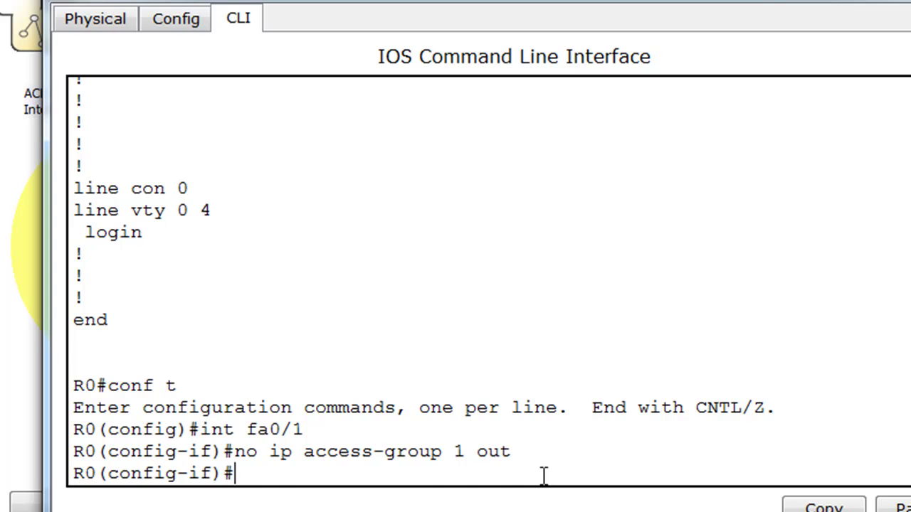
Apply ip access-group 99 out on FastEthernet0/1 by editing the recalled command
key(Up)
key(Left)
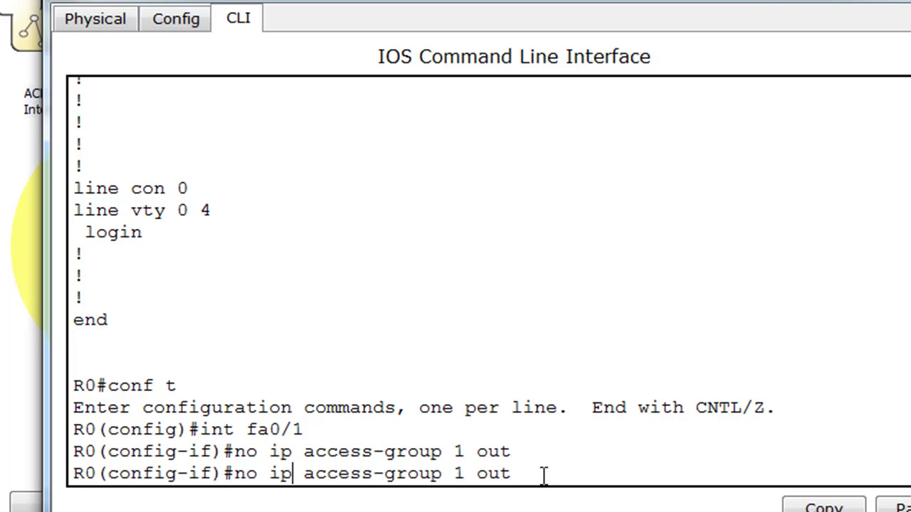
key(Left)
key(Left)
key(BackSpace)
key(BackSpace)
key(BackSpace)
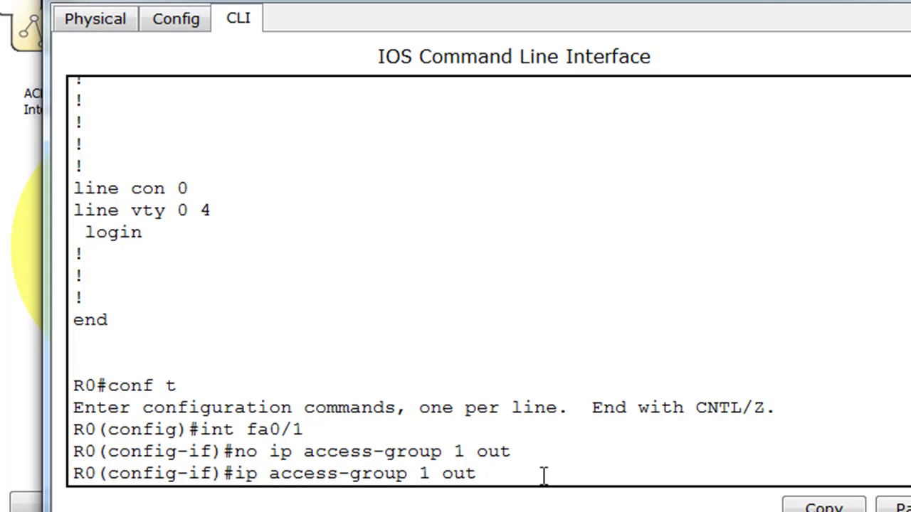
key(Right)
key(Right)
key(Right)
key(Right)
key(Right)
key(Right)
key(Right)
key(Right)
key(Right)
key(Right)
key(Right)
key(Right)
key(Right)
key(Delete)
text(99)
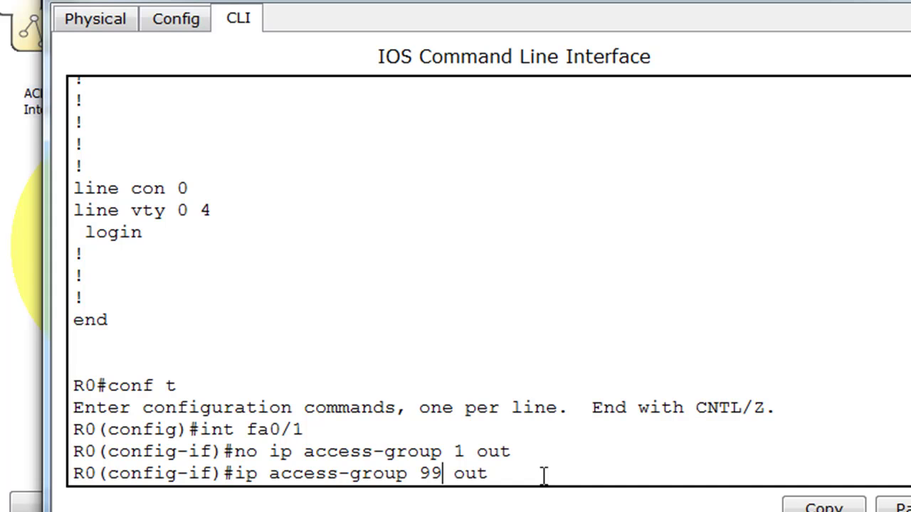
key(Return)
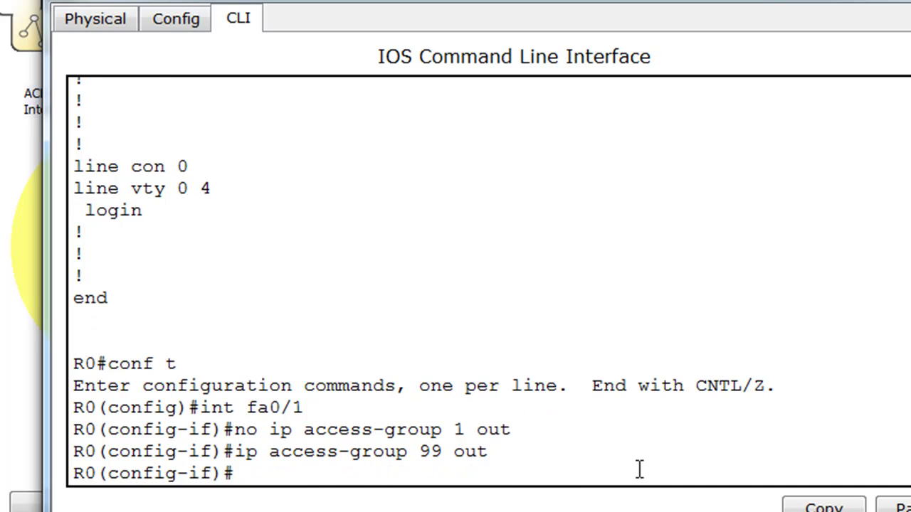
Exit configuration mode and confirm with show run that access-group 99 out is applied
key(ctrl+z)
key(Return)
text(show)
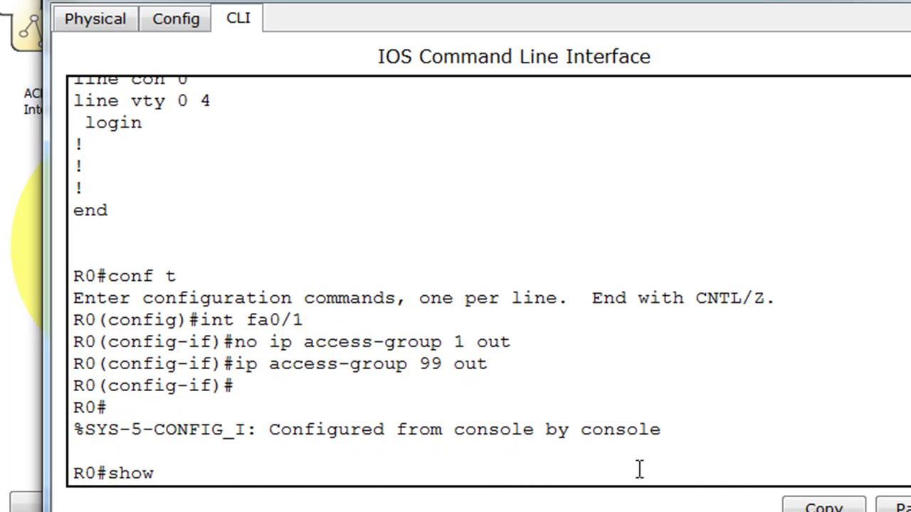
text( run)
key(Return)
key(space)
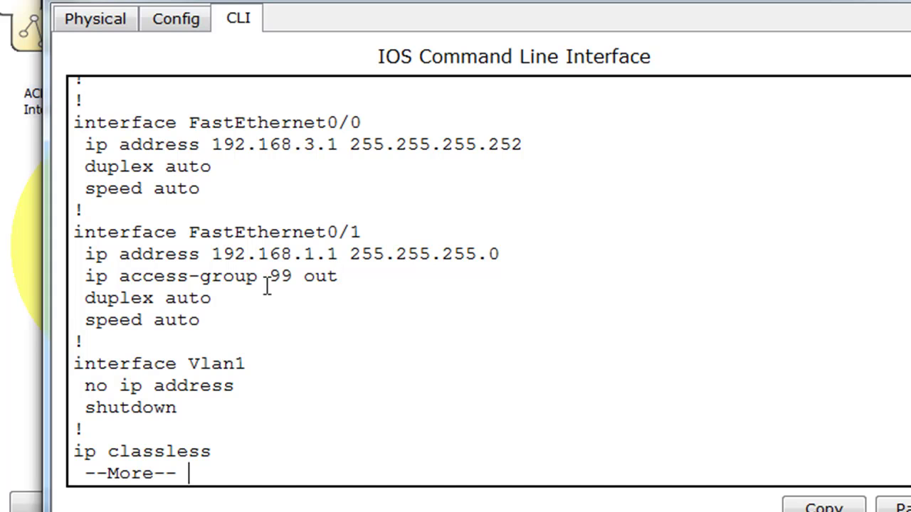
drag(270, 276, 292, 276)
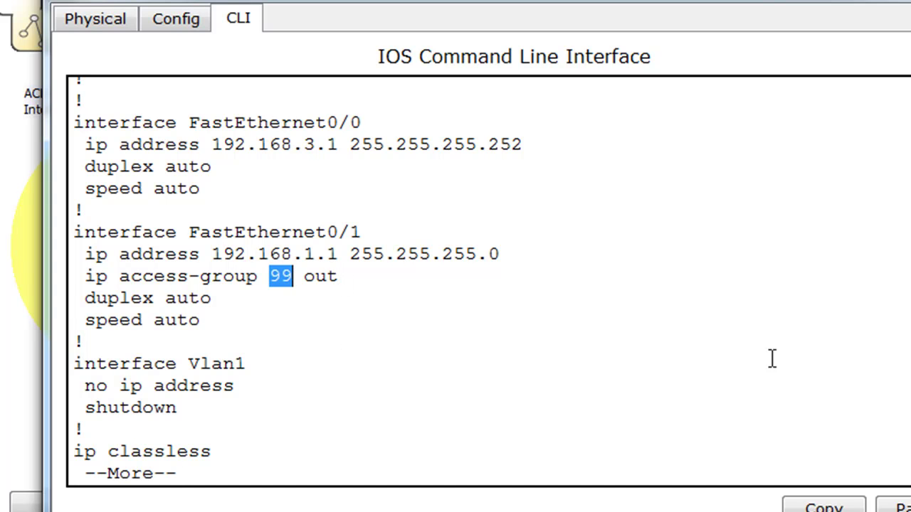
key(space)
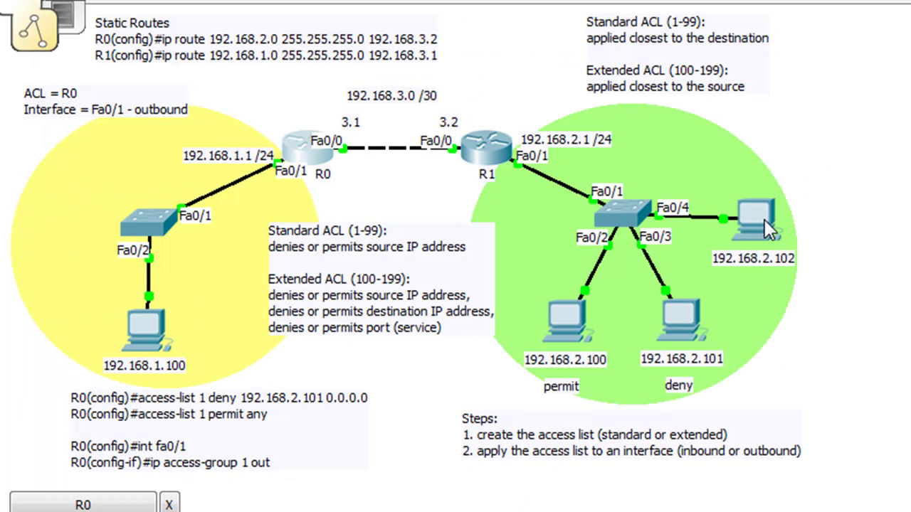
Ping 192.168.1.100 from PC0's command prompt (100% loss), then close PC0's window
click(764, 219)
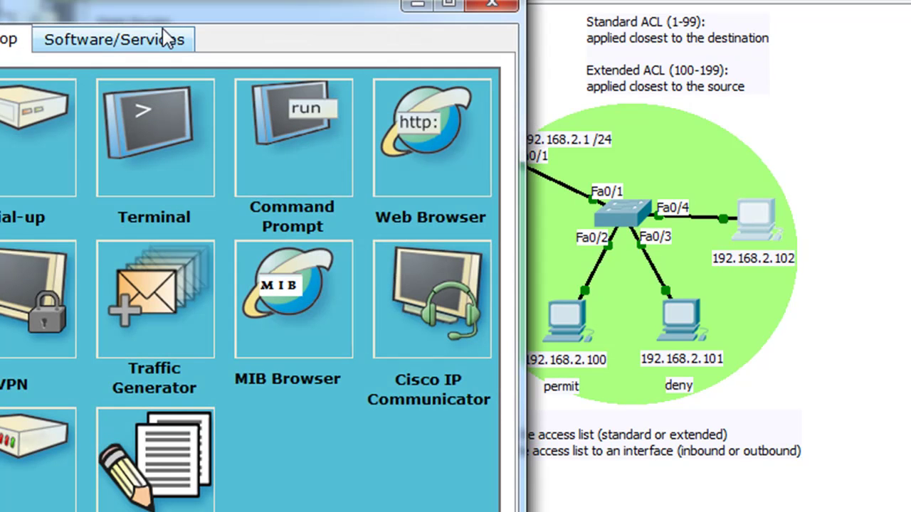
click(304, 113)
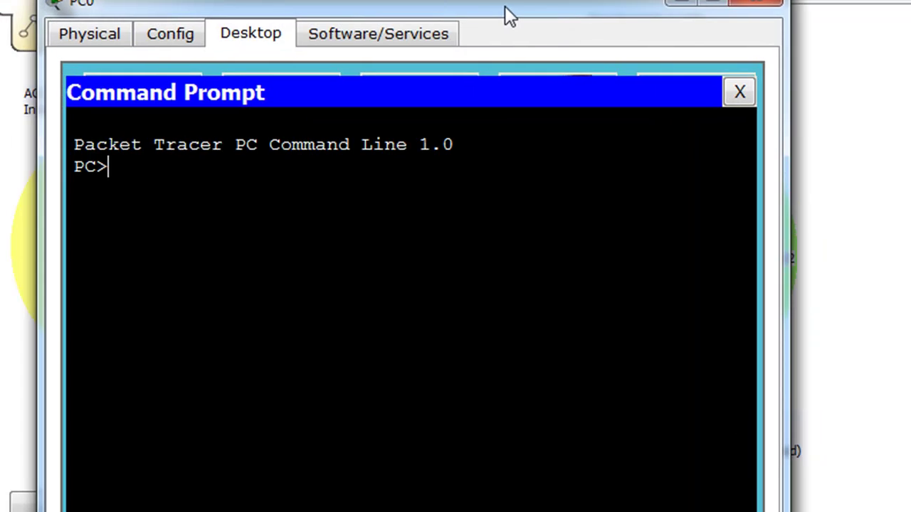
text(p)
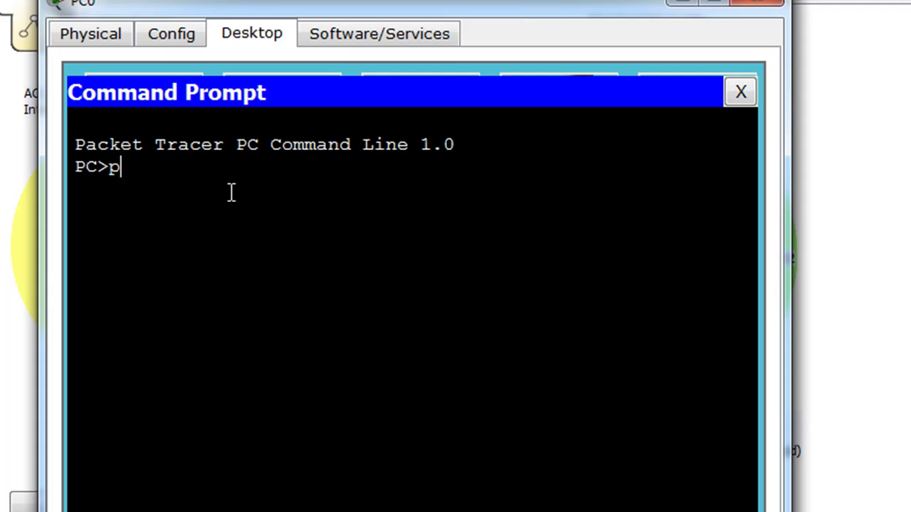
text(ing 1)
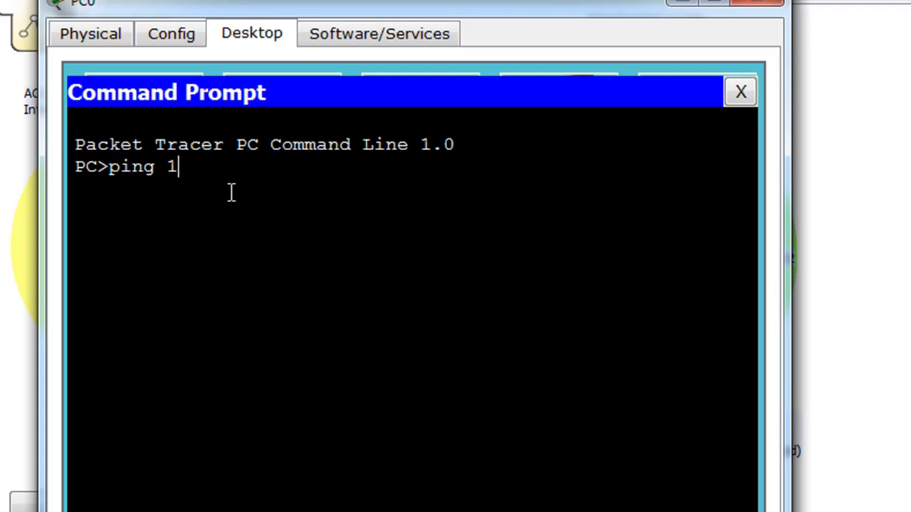
text(92.168.1.100)
key(Return)
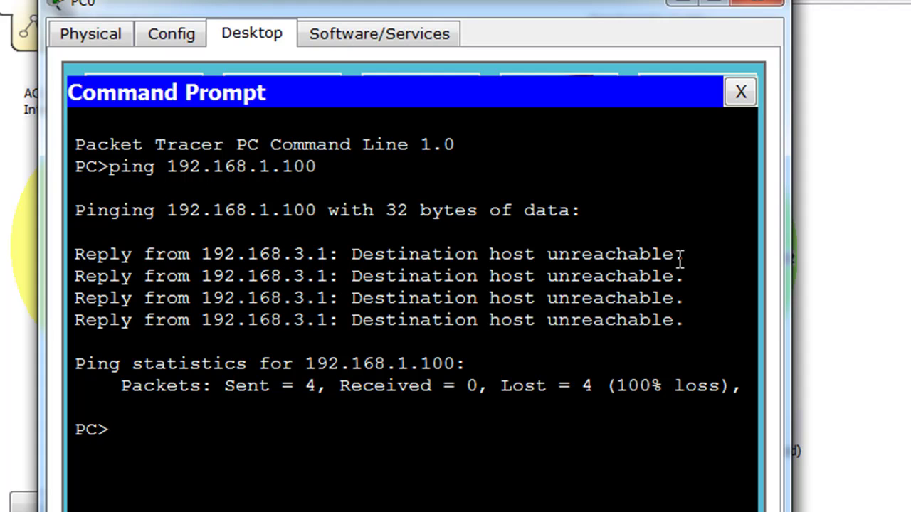
click(766, 4)
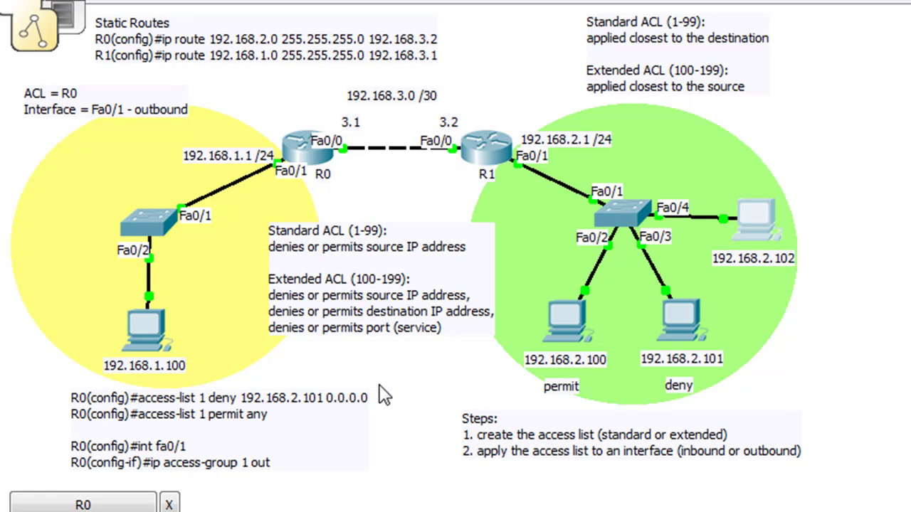
In R0's CLI global configuration, add 'access-list 99 permit any' and exit with Ctrl+Z
click(305, 149)
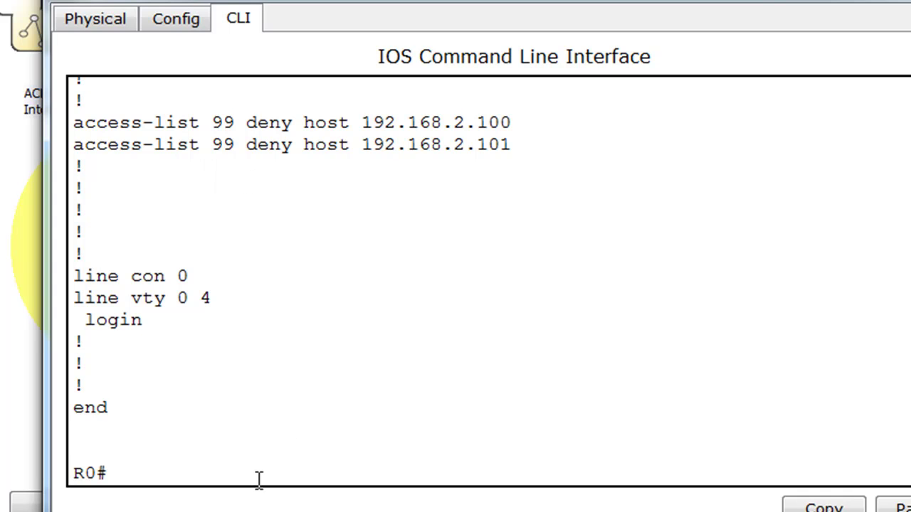
text(conf)
key(Return)
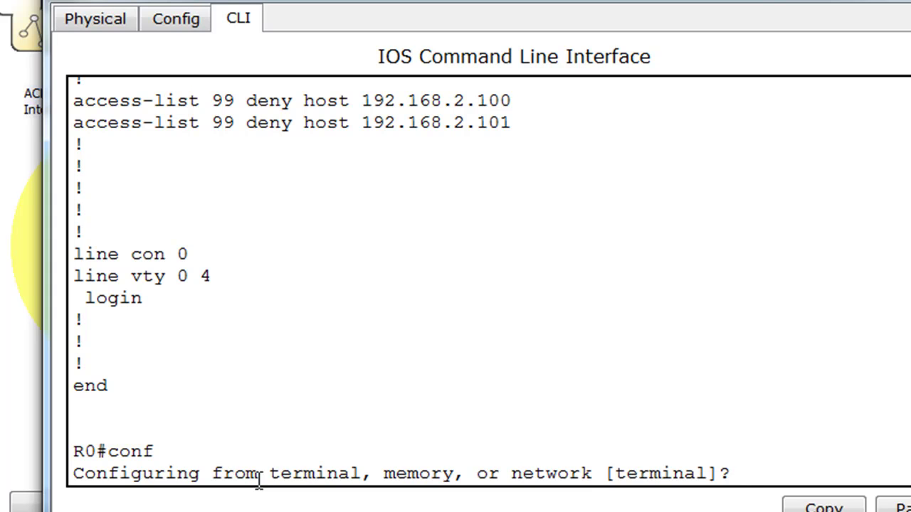
text(y)
key(Return)
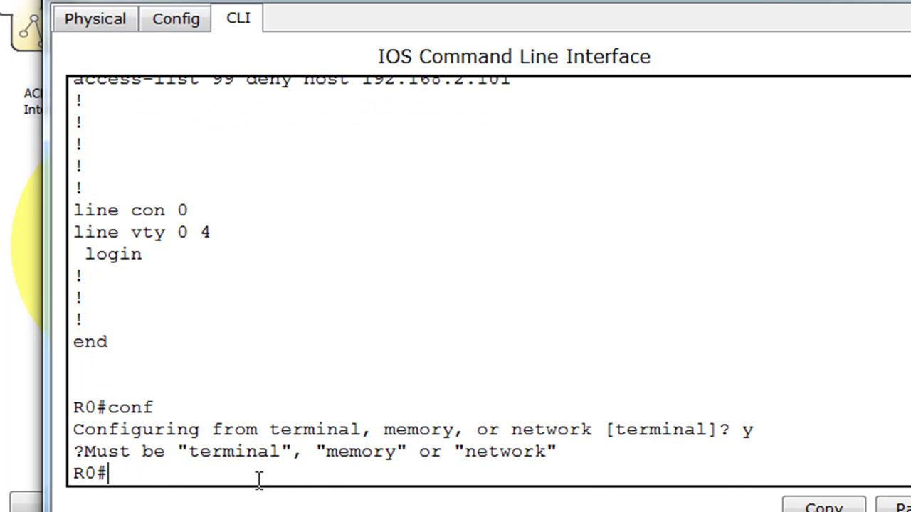
text(conf t)
key(Return)
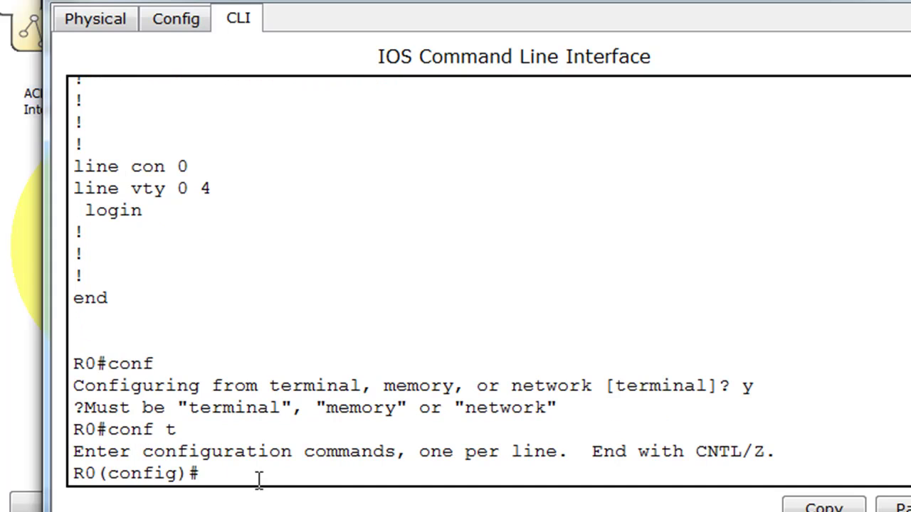
text(access-lis)
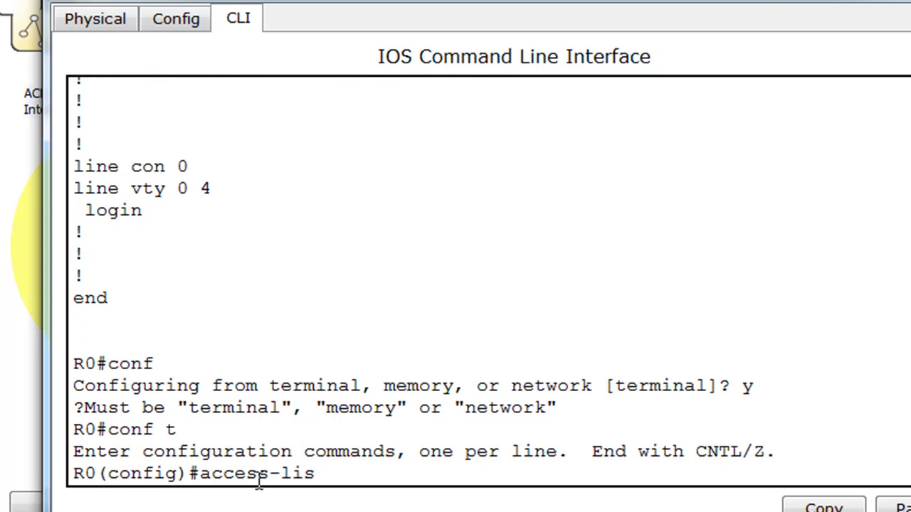
text(t 99 permit)
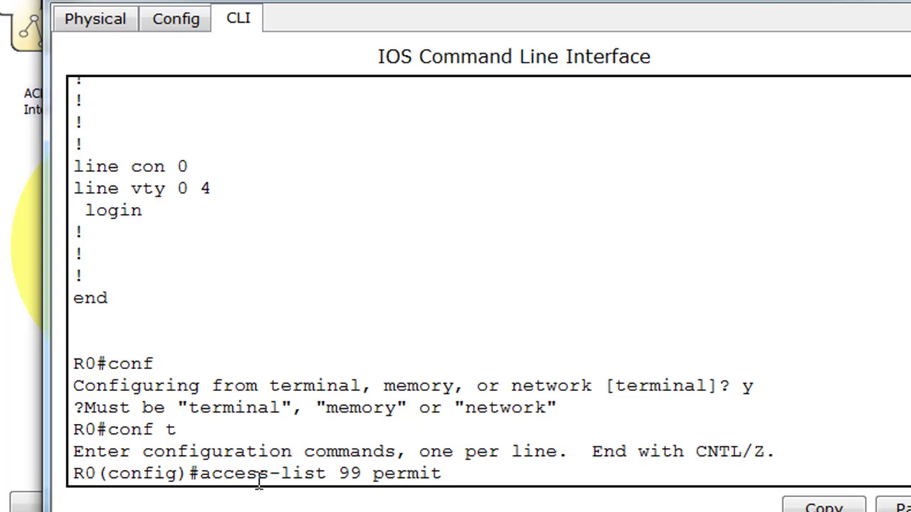
text(any)
key(Return)
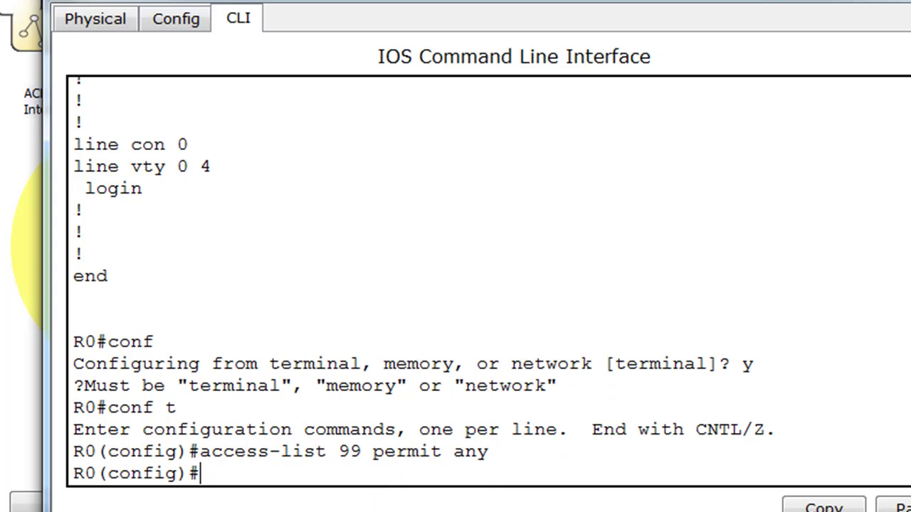
key(ctrl+z)
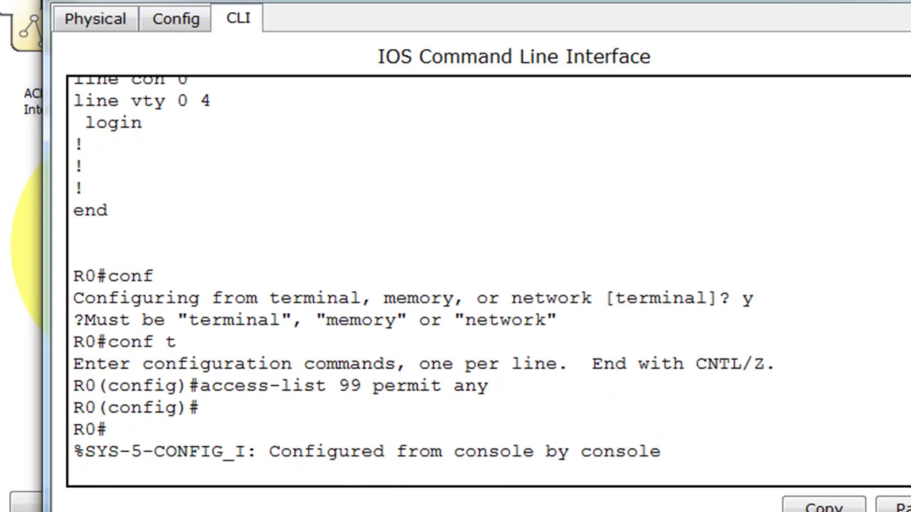
Run show run and highlight the two deny host entries and the new 99 permit any entry
text(show run)
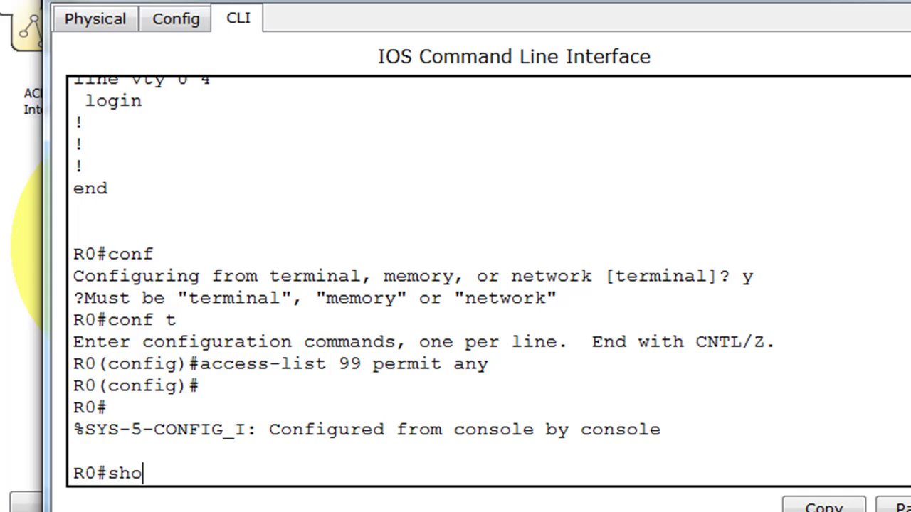
key(Return)
key(space)
key(space)
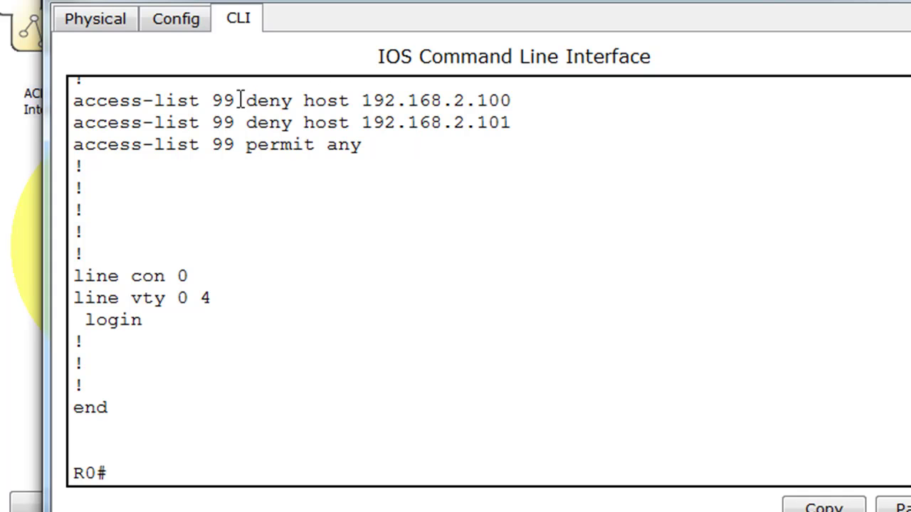
drag(235, 101, 466, 100)
drag(236, 123, 385, 123)
drag(177, 145, 387, 141)
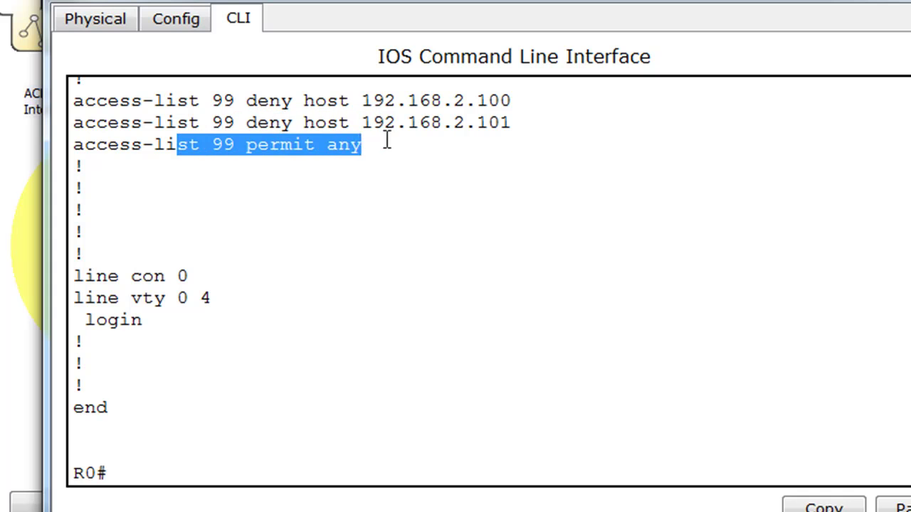
click(271, 99)
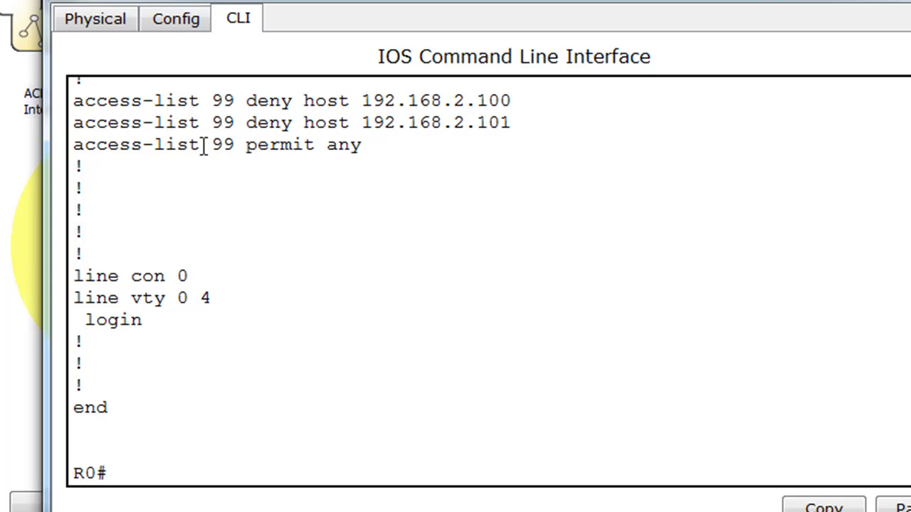
drag(208, 145, 375, 143)
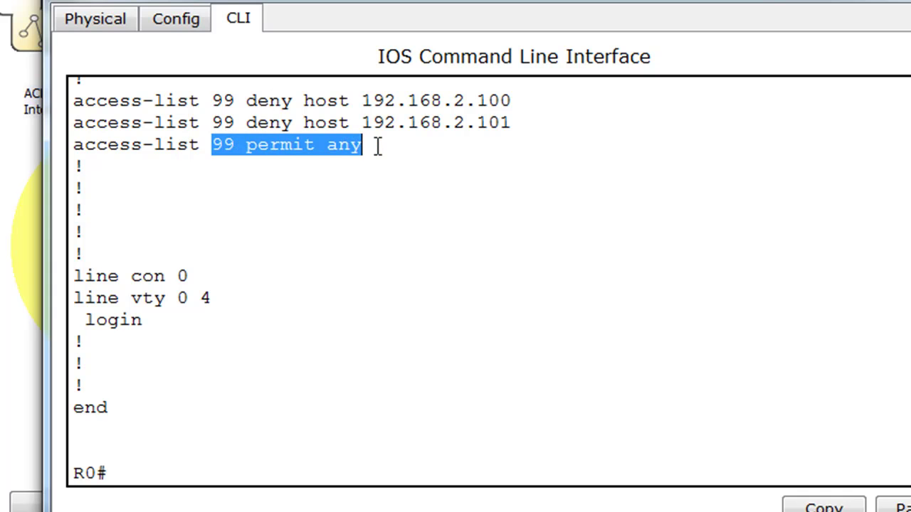
key(alt+Tab)
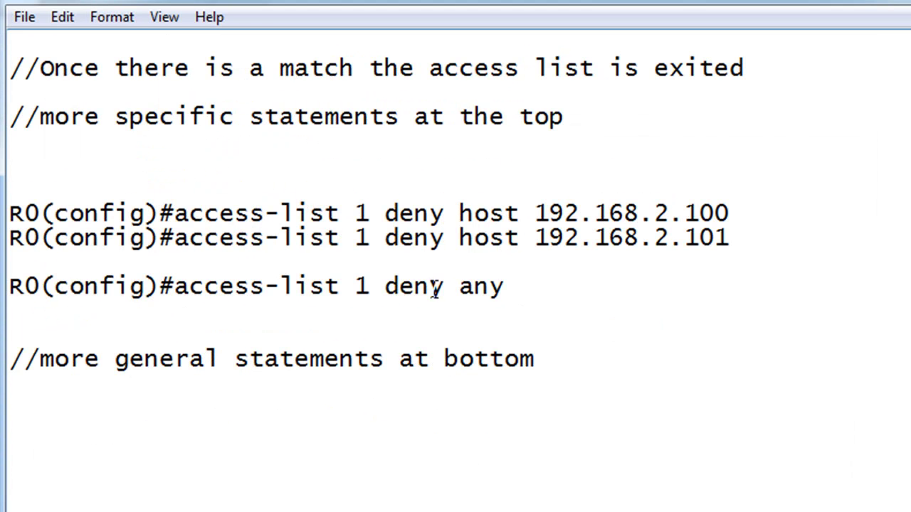
Duplicate the deny any line above itself and change 'deny' to 'permit'
click(390, 264)
drag(507, 286, 10, 286)
key(ctrl+c)
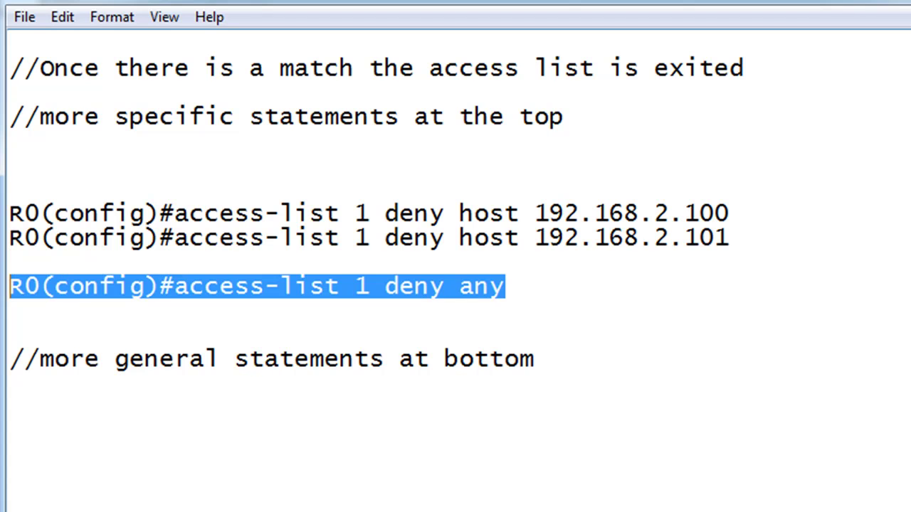
click(14, 261)
key(ctrl+v)
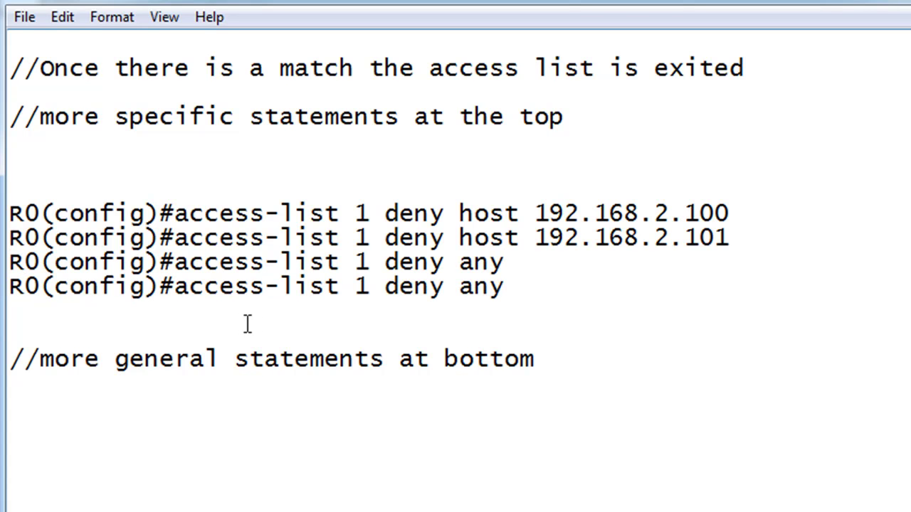
drag(446, 262, 386, 262)
text(permit)
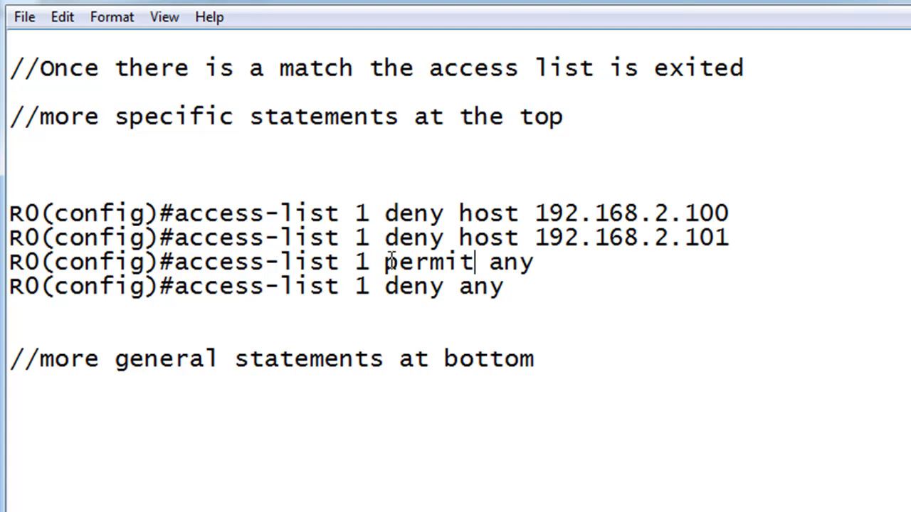
Highlight the new permit any line and the deny any line to review the notes
drag(383, 262, 585, 263)
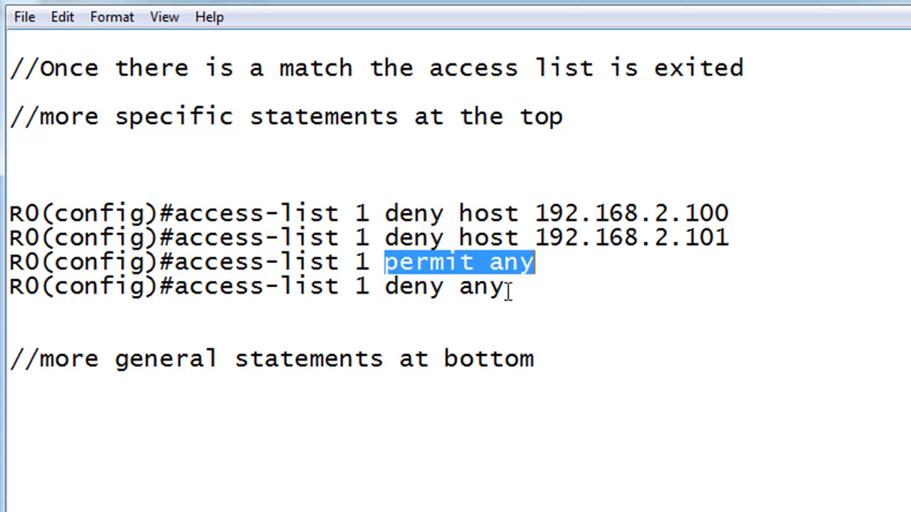
drag(493, 286, 10, 286)
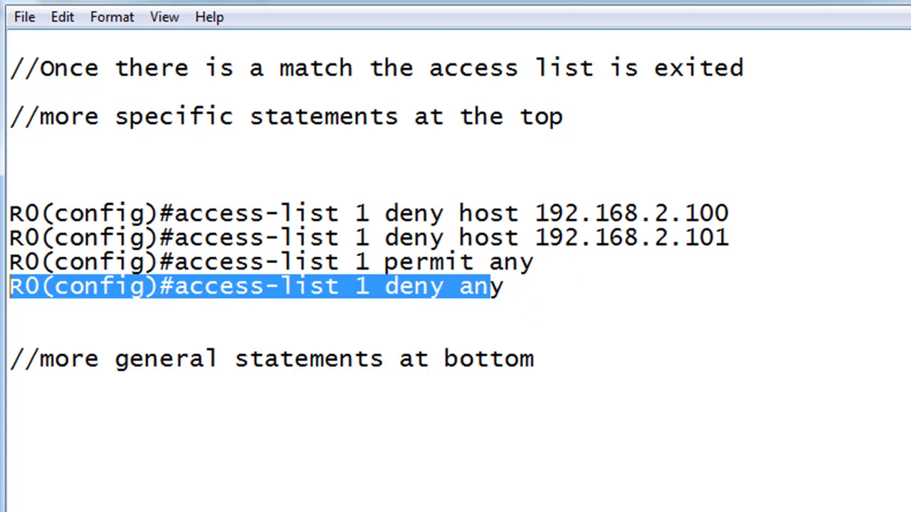
click(470, 312)
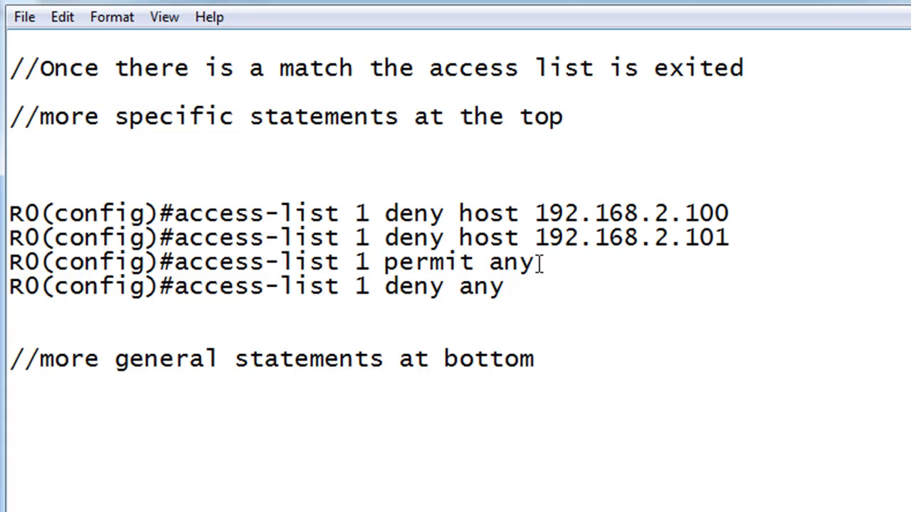
drag(540, 263, 8, 265)
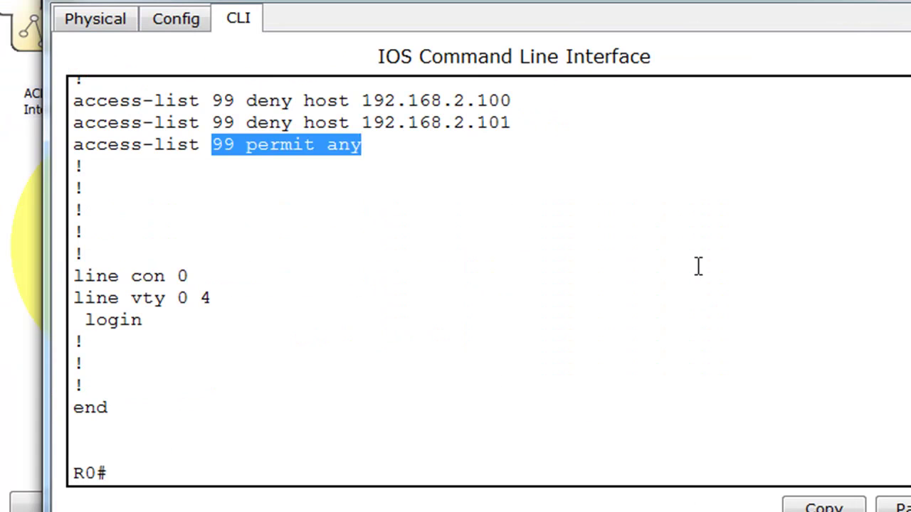
click(698, 266)
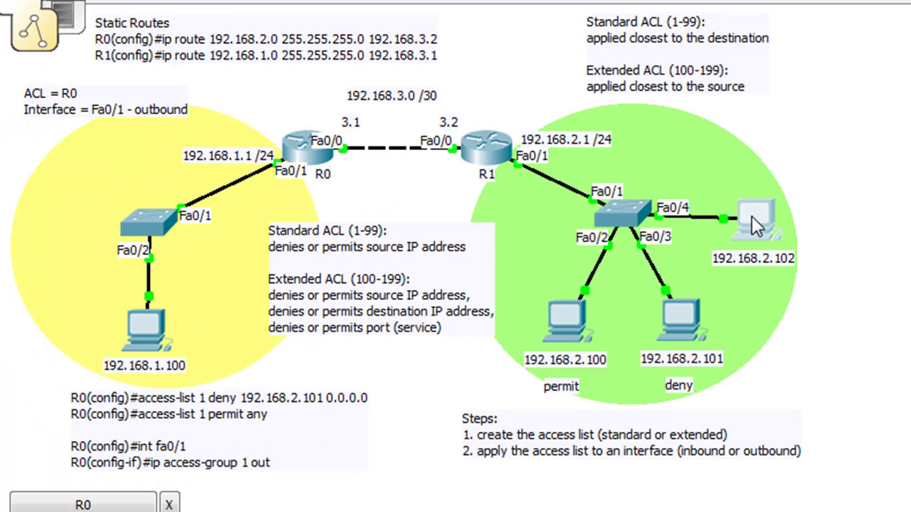
Rerun PC0's ping to 192.168.1.100 with 0% loss, then open the 192.168.2.100 PC's command prompt
click(751, 216)
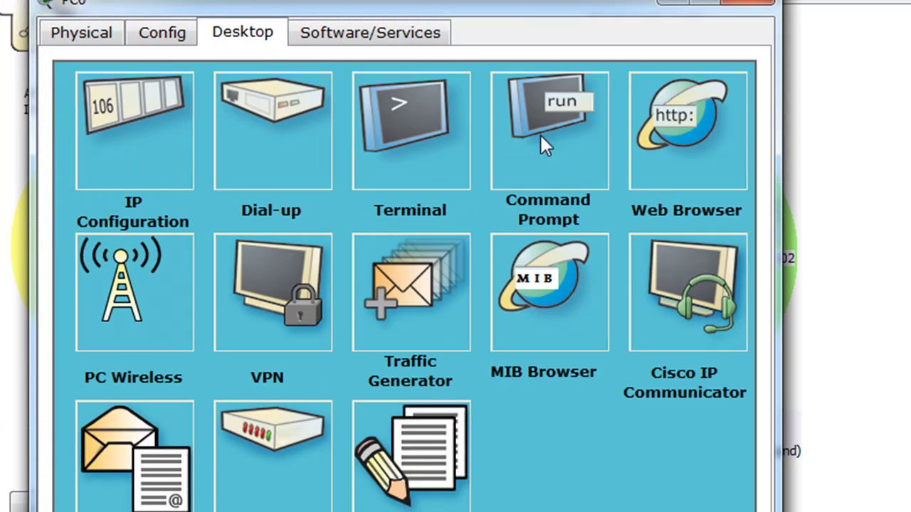
click(204, 62)
key(Up)
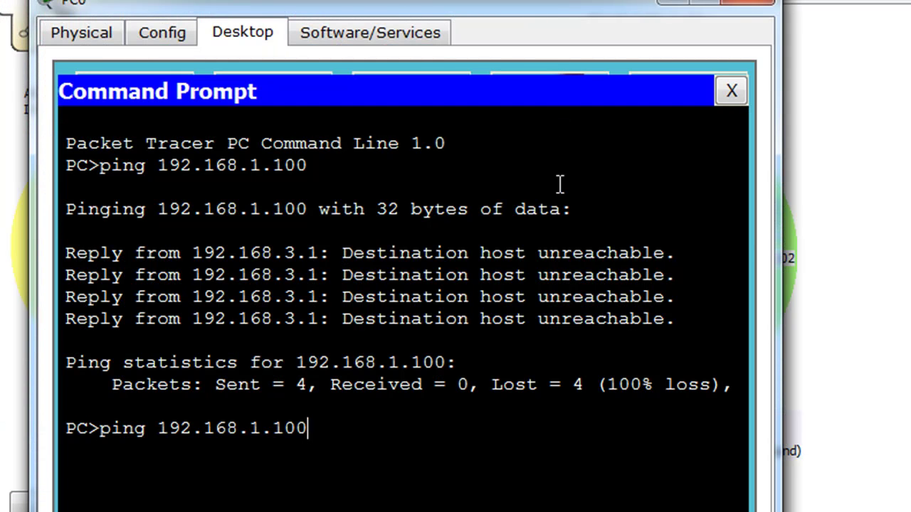
key(Return)
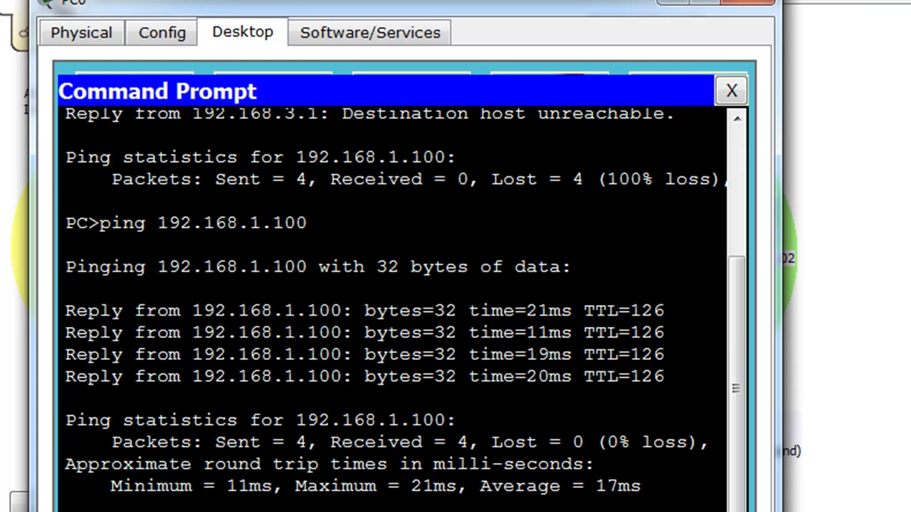
click(754, 4)
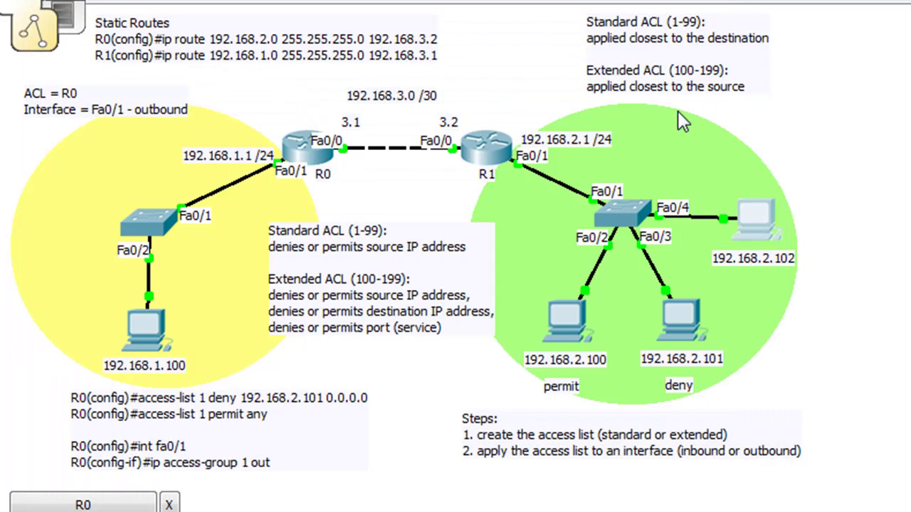
click(562, 322)
click(292, 96)
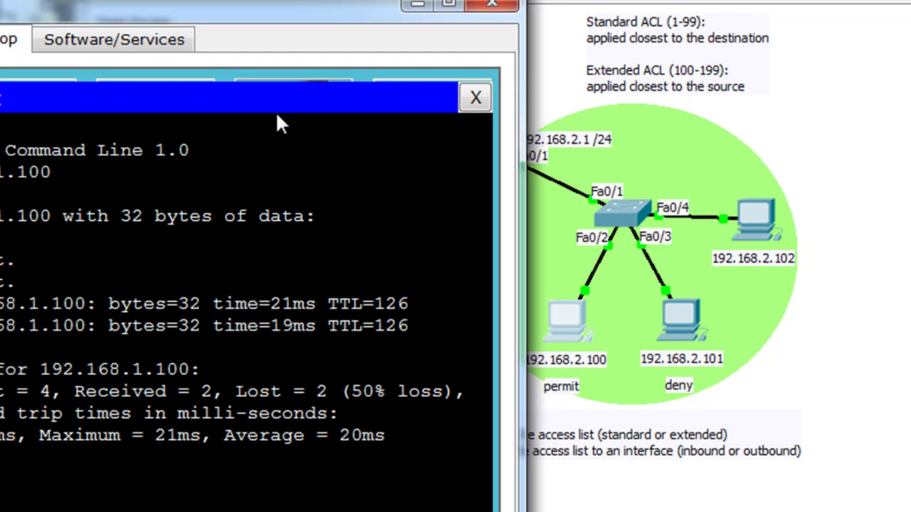